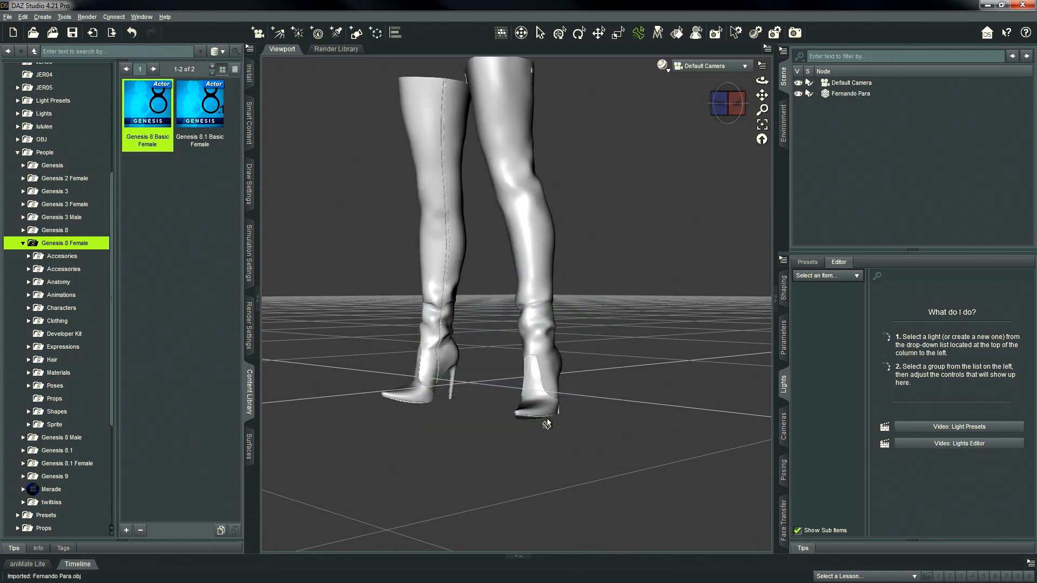
Load the Genesis 8 Basic Female figure into the scene and hide its left toes and left foot.
left_click_drag(760, 94, 761, 110)
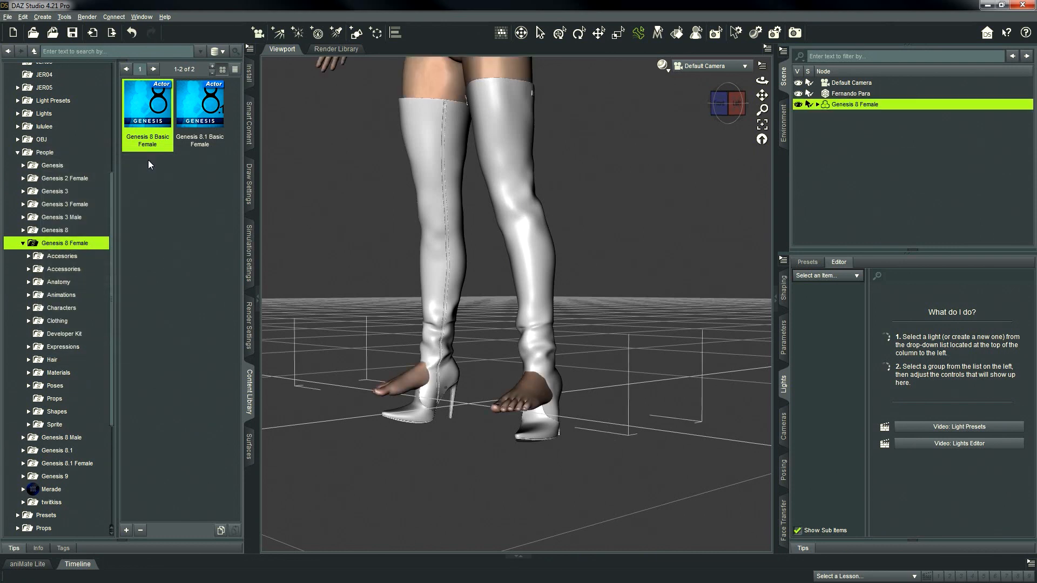
left_click(639, 35)
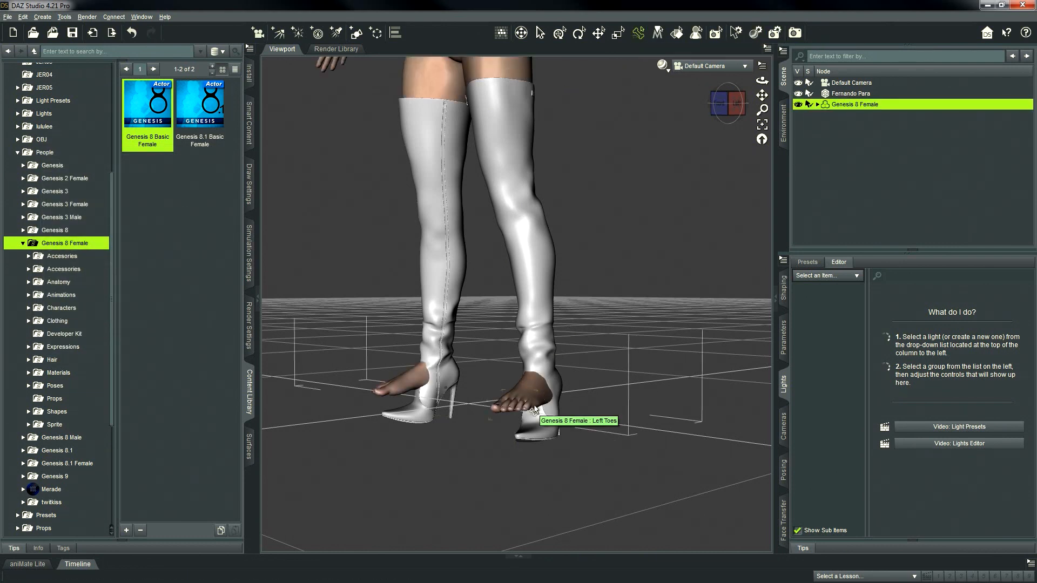
left_click(535, 409)
left_click(799, 192)
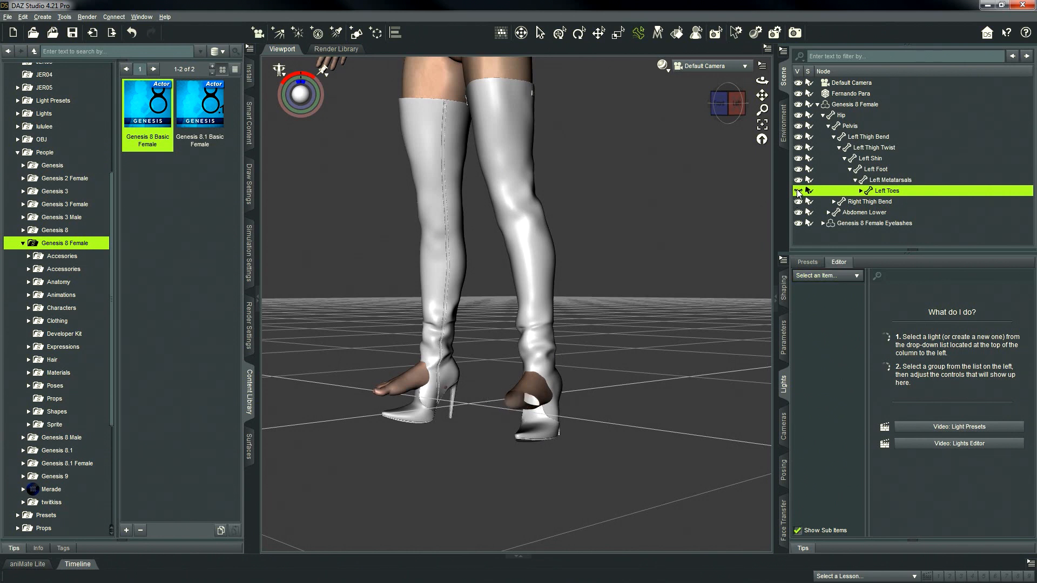
left_click(527, 367)
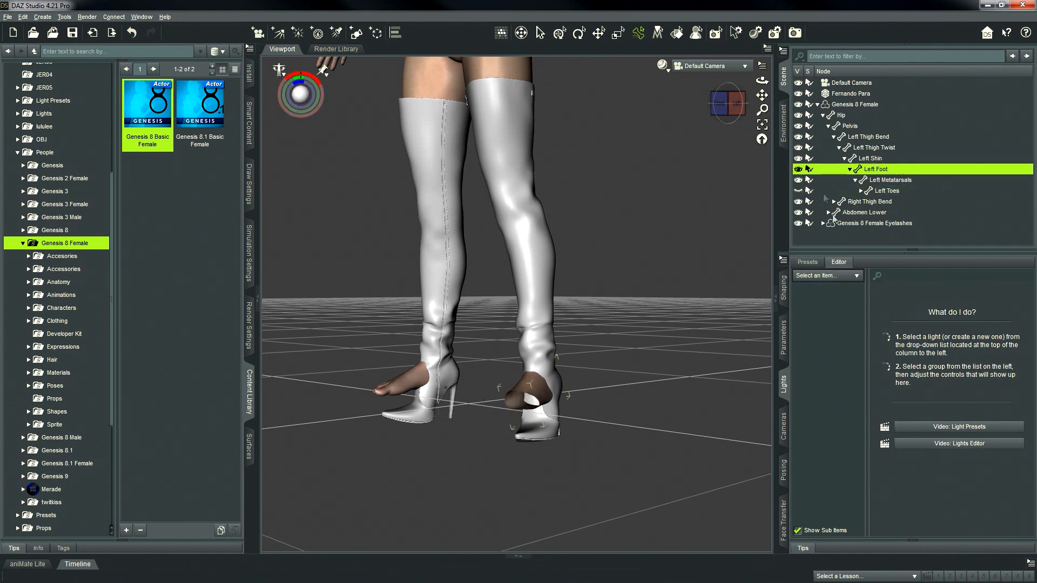
left_click(798, 170)
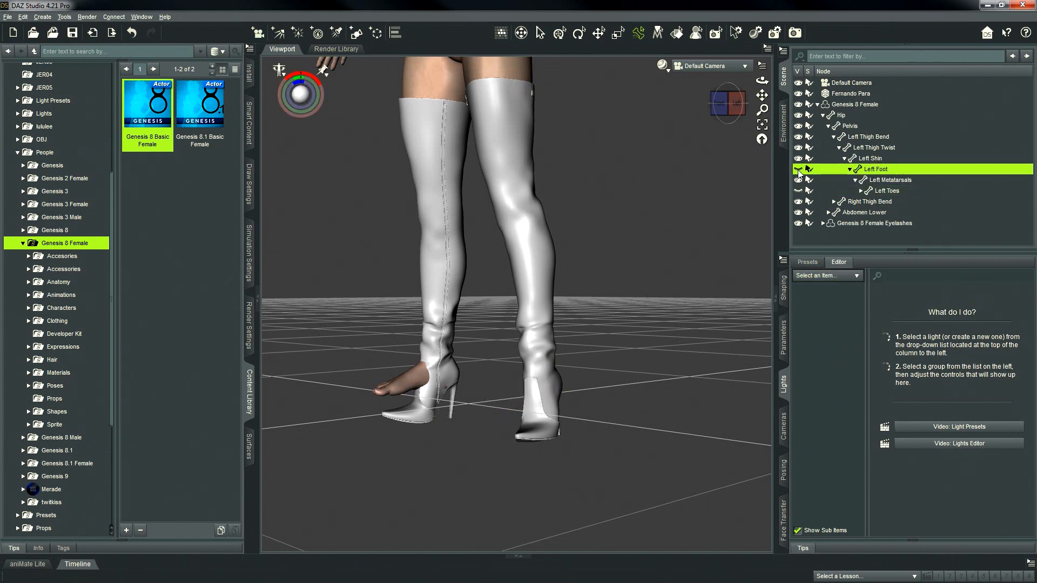
Hide the figure's right toes and right foot, and collapse the Genesis 8 Female hierarchy.
left_click(398, 387)
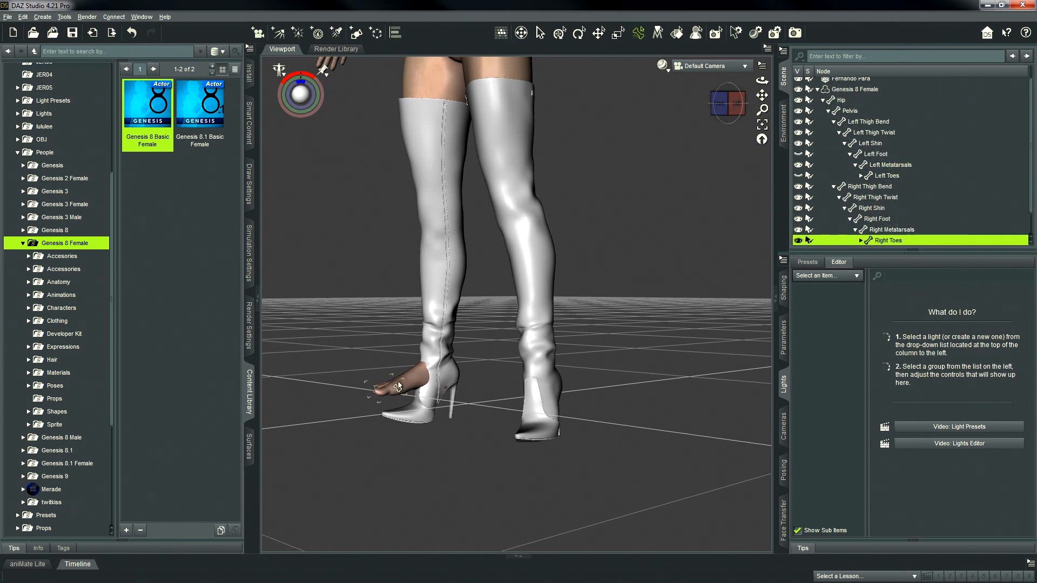
left_click(798, 240)
left_click(412, 377)
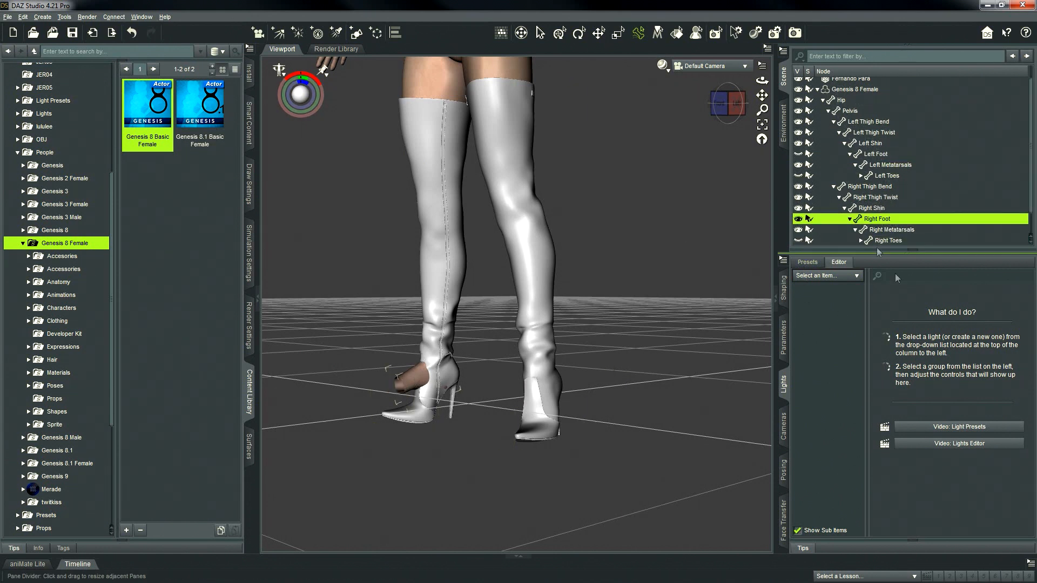
left_click(799, 219)
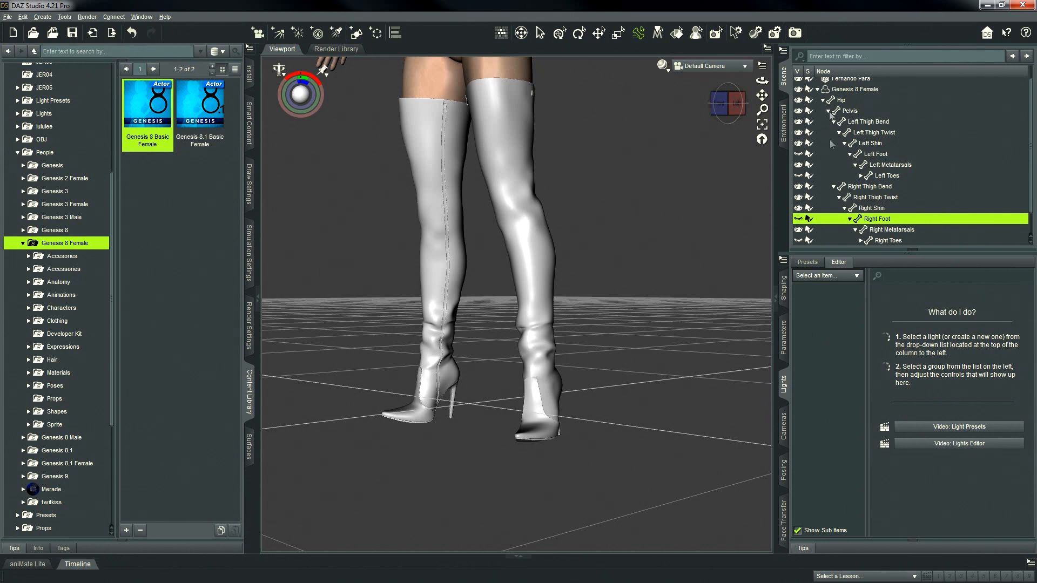
left_click(818, 90)
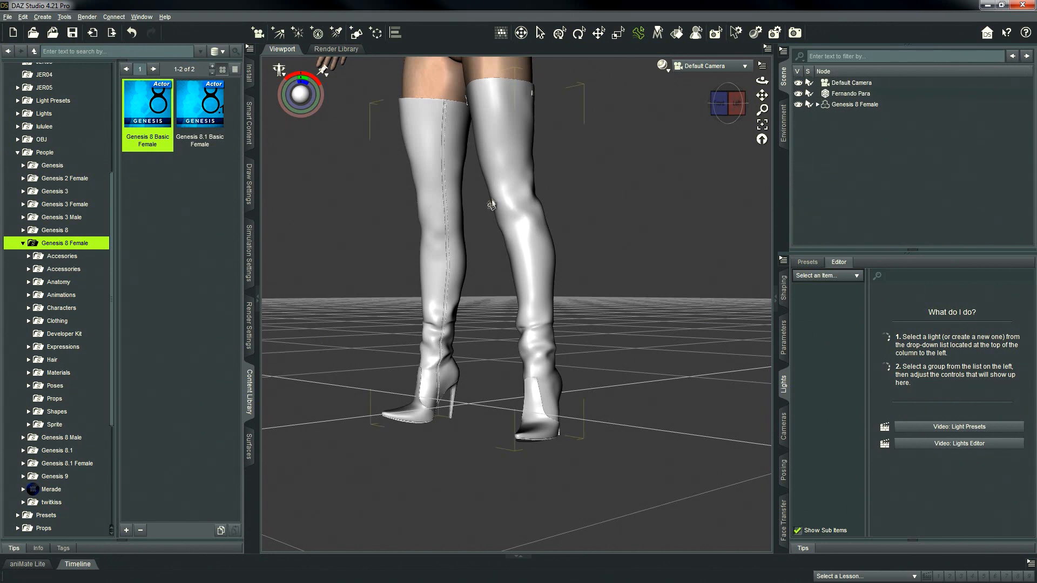
Run the Transfer Utility with Genesis 8 Female as the source and the imported boots object as the target.
left_click(784, 52)
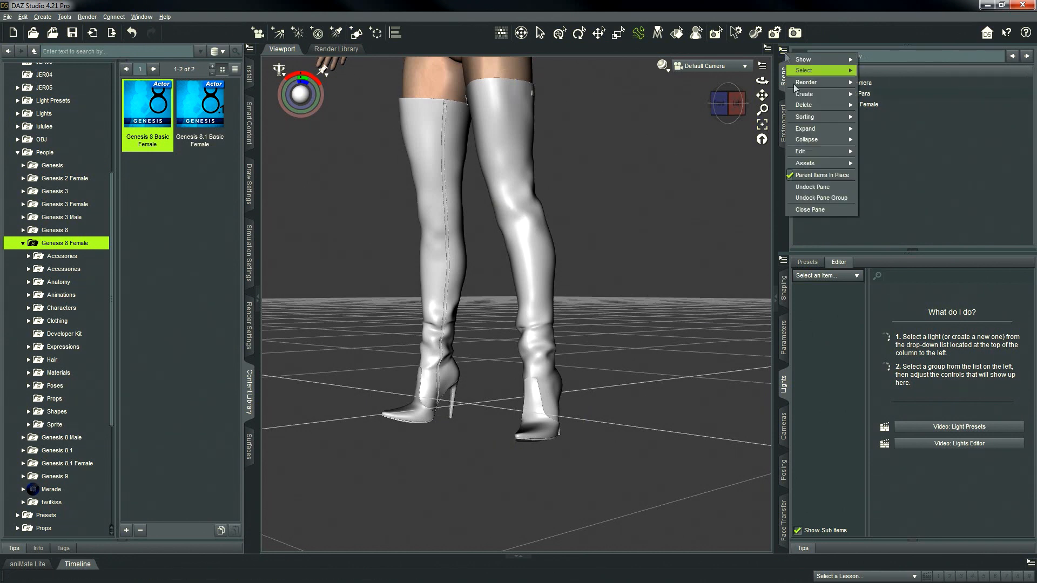
mouse_move(805, 164)
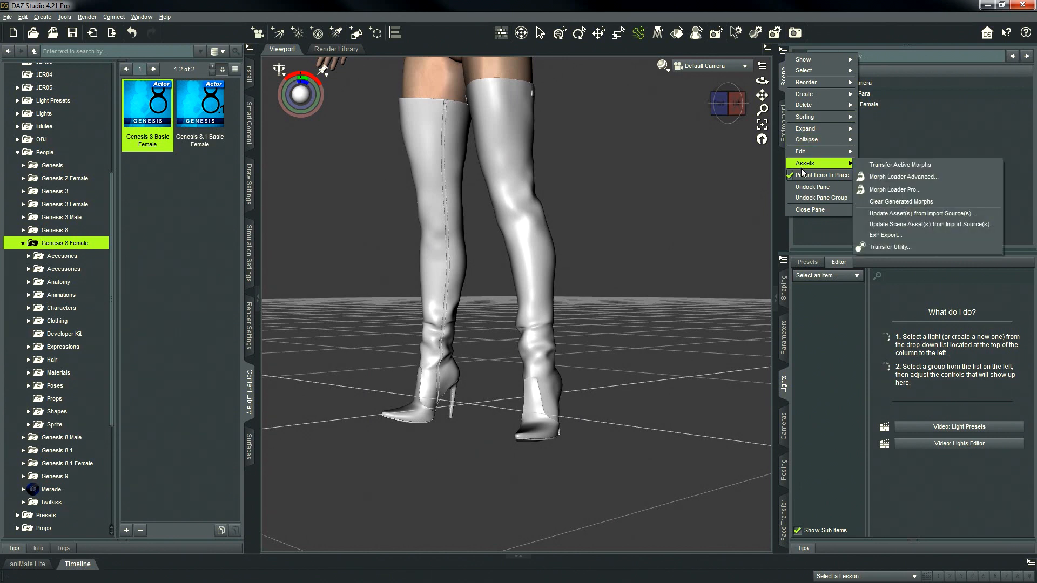
left_click(890, 247)
left_click(485, 198)
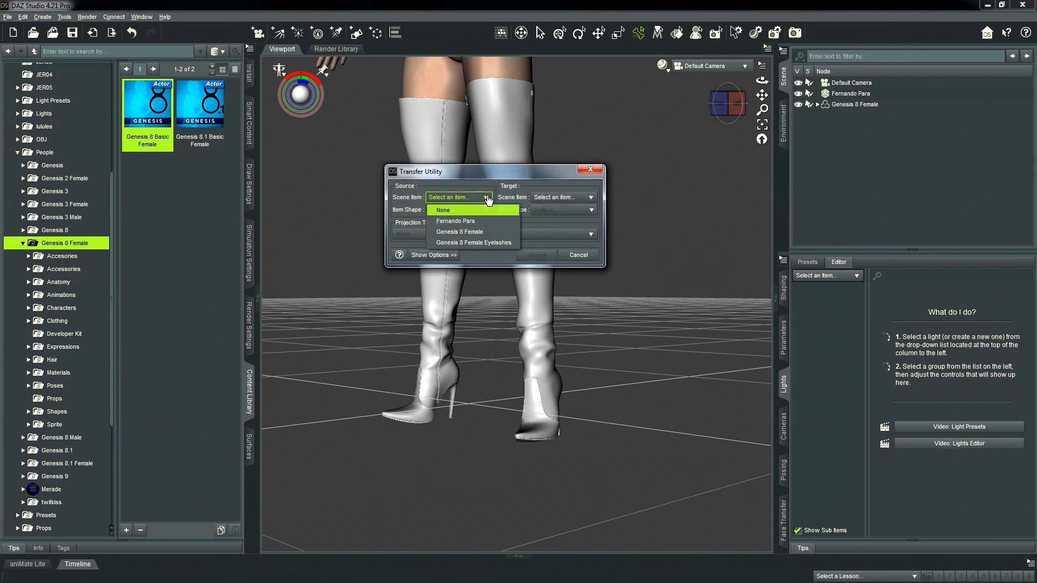
left_click(478, 231)
left_click(595, 198)
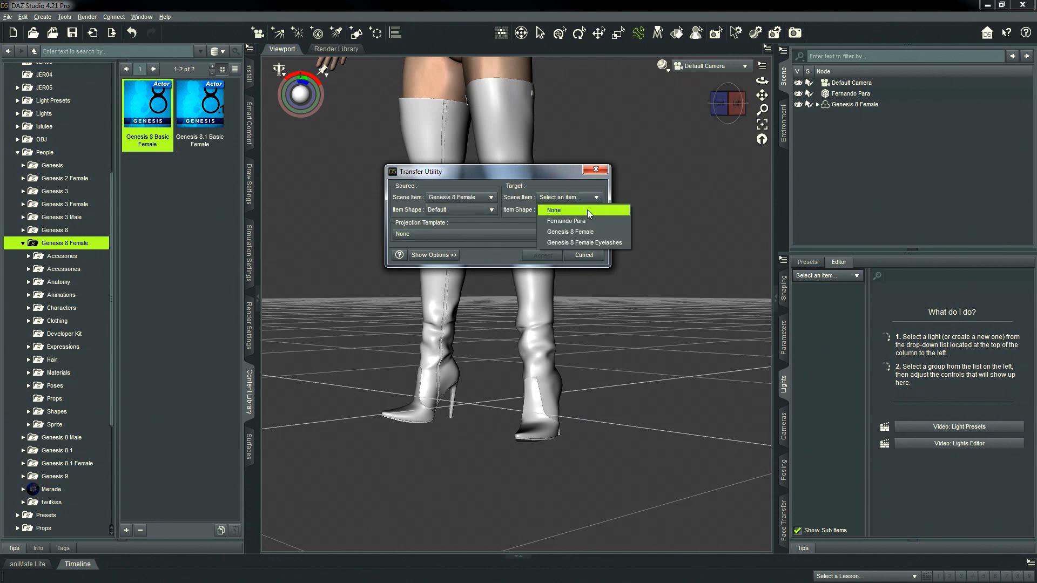
left_click(588, 221)
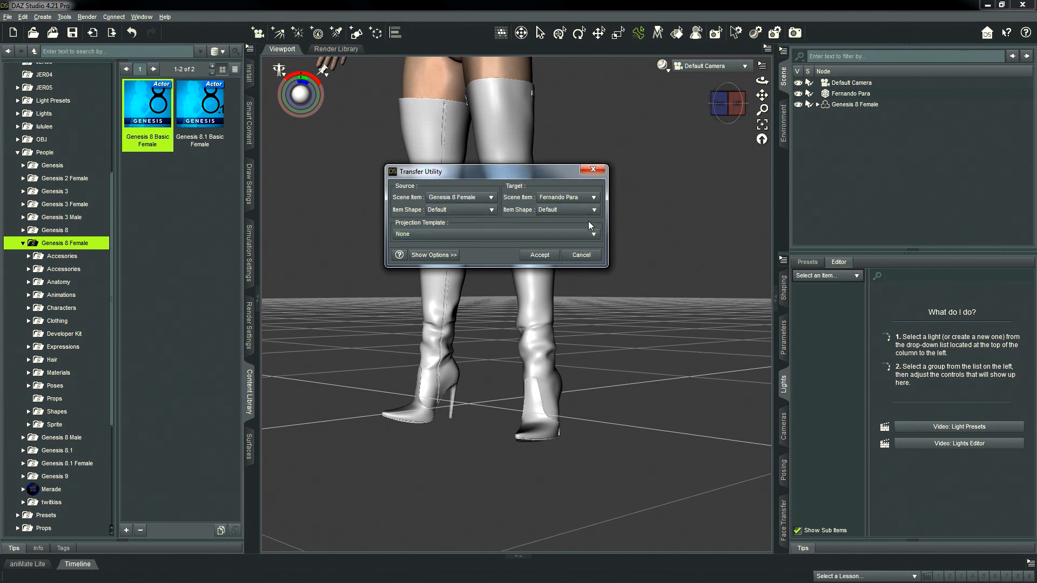
left_click(543, 255)
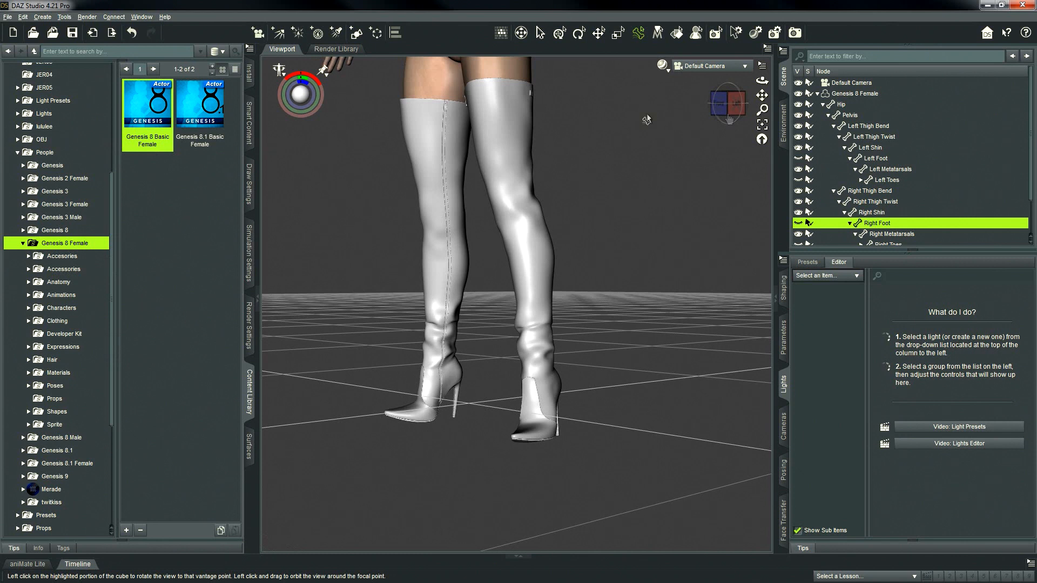
Bend the left shin to test how the boot follows, and undo the rotation.
left_click(543, 257)
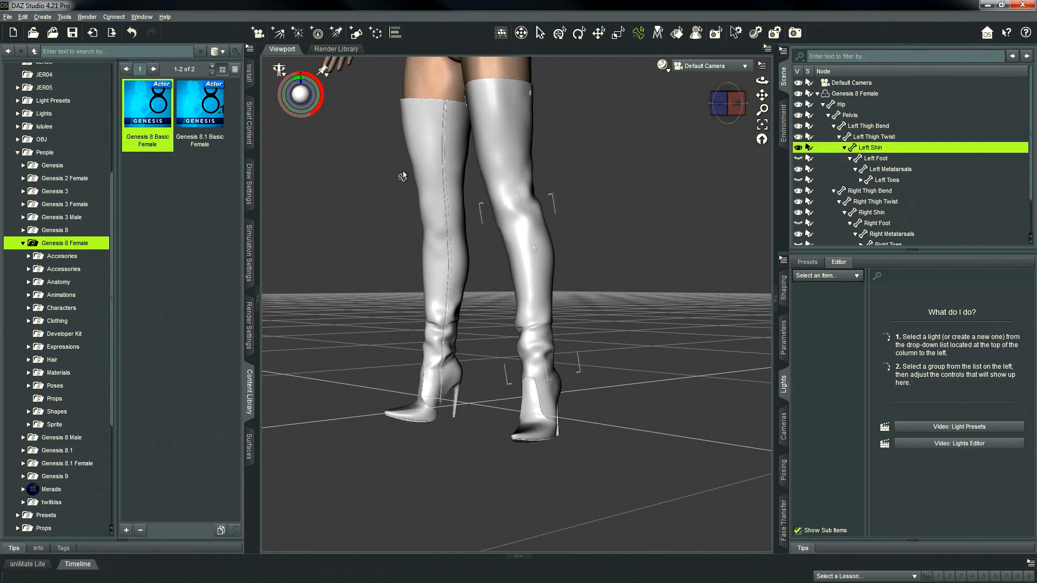
left_click_drag(310, 73, 310, 74)
key("ctrl+z")
Bend the left foot to test the boot's rigging, inspect it from the left side, and undo the rotation.
left_click(545, 404)
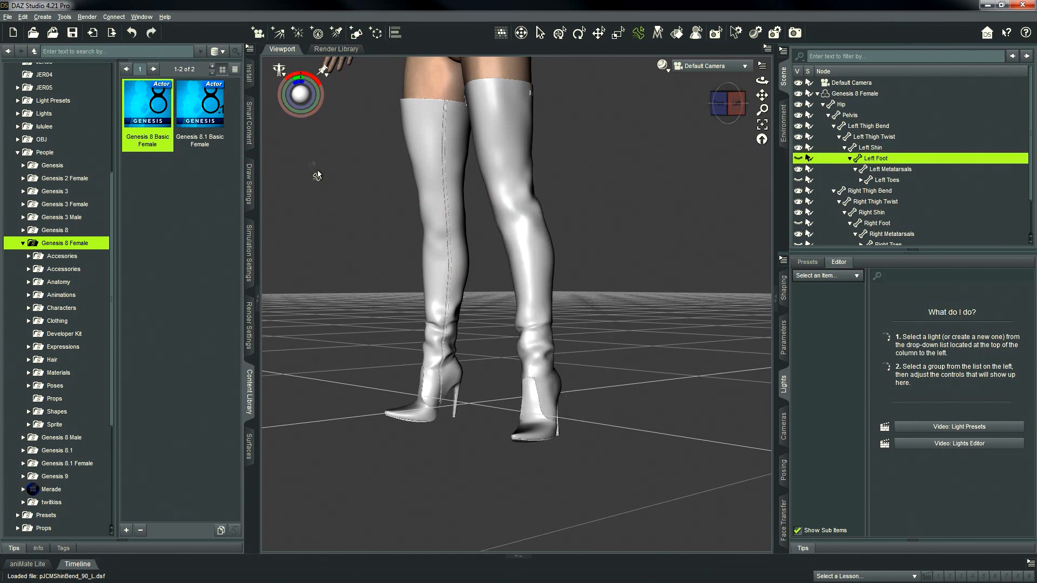
left_click_drag(311, 74, 307, 73)
left_click(741, 108)
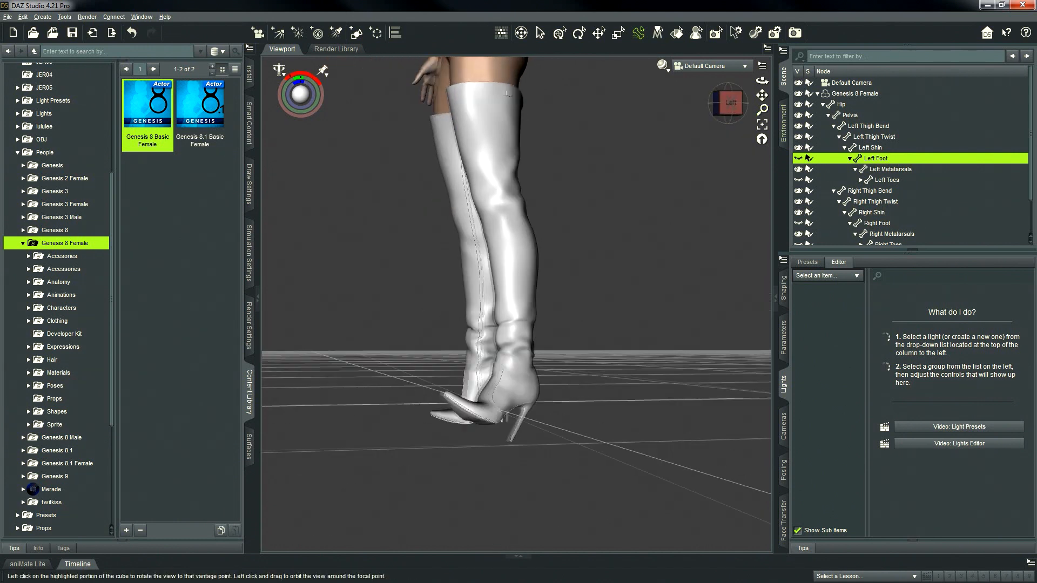
key("ctrl+z")
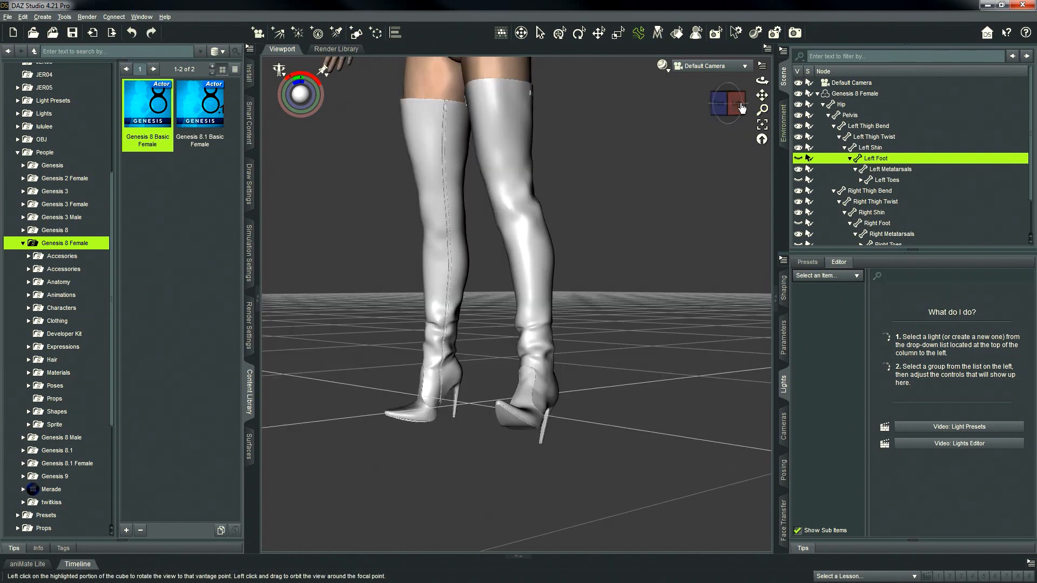
key("ctrl+z")
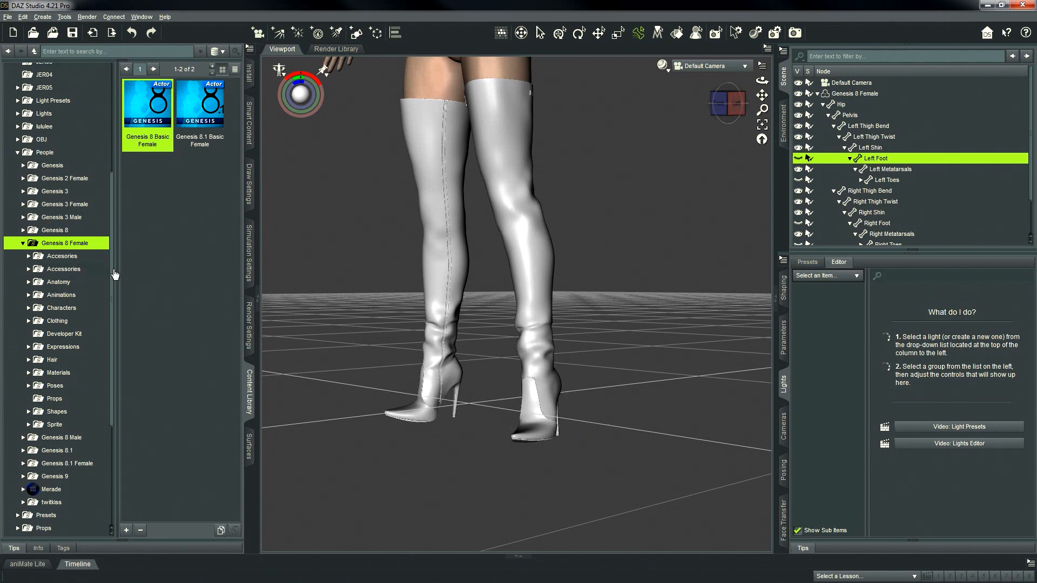
Select the boots' defaultMat surface with the Surface Selection tool and set its Base Mixing to PBR Metallicity/Roughness.
left_click(677, 33)
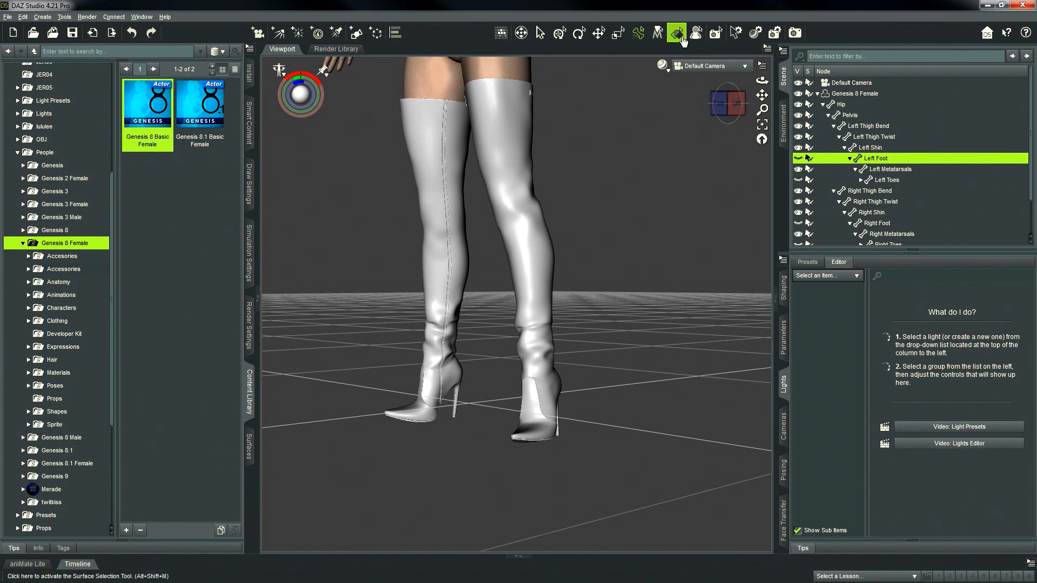
left_click(518, 217)
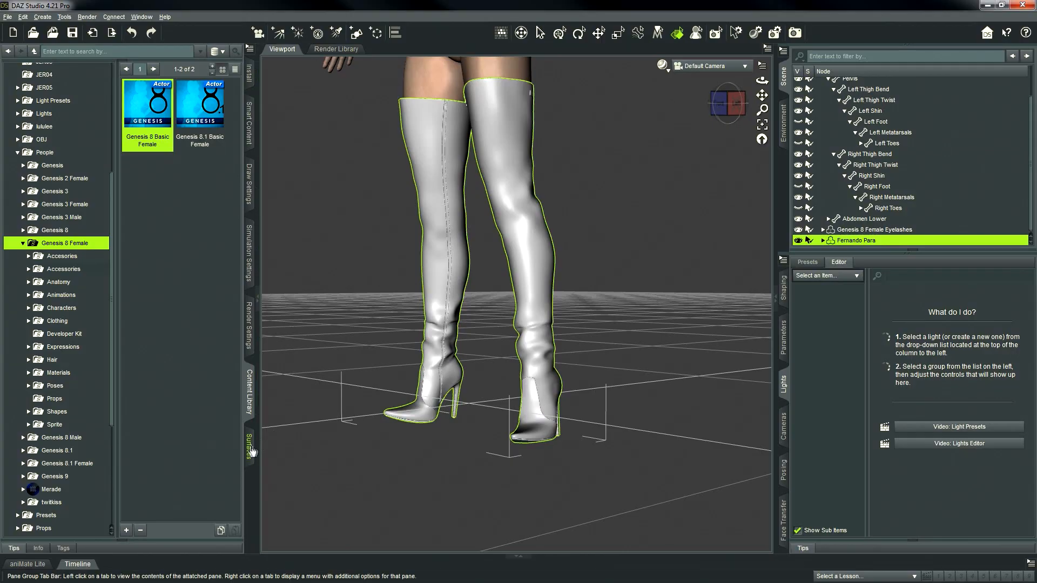
left_click(250, 448)
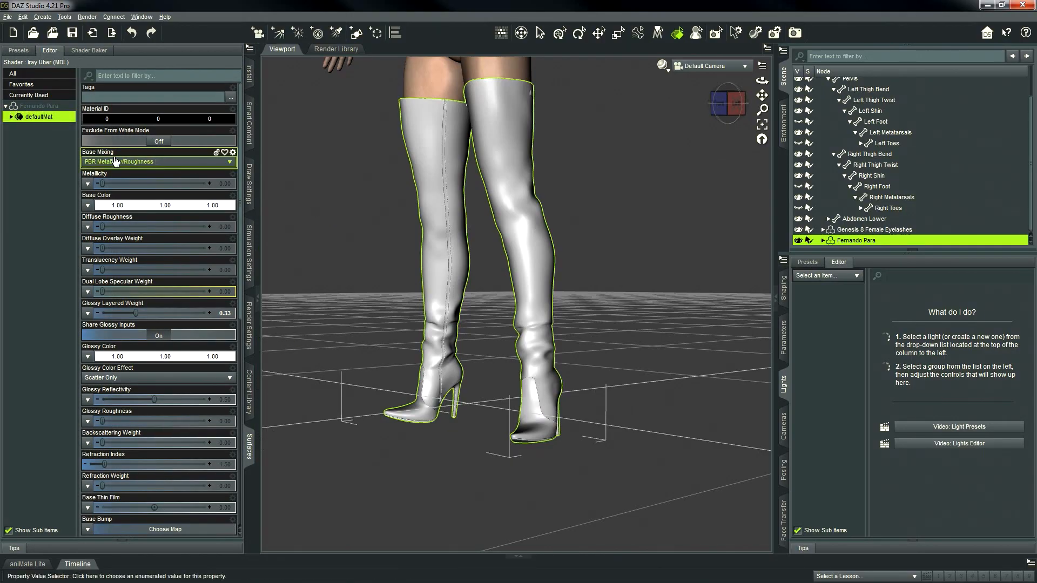
left_click(184, 164)
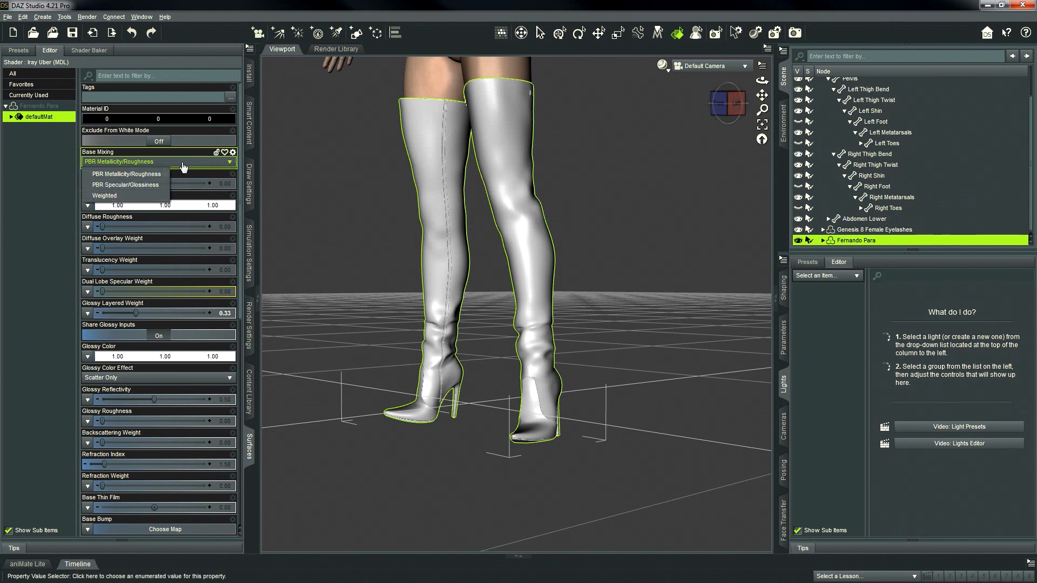
left_click(149, 175)
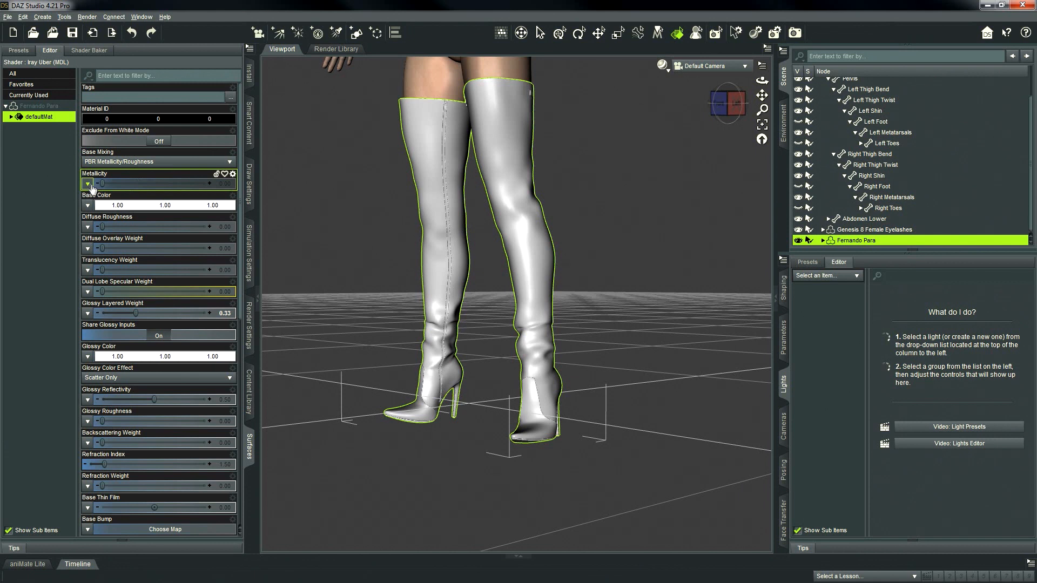
Assign the Metallic image to the boots' Metallicity channel and raise Metallicity to 1.00.
left_click(88, 185)
left_click(157, 196)
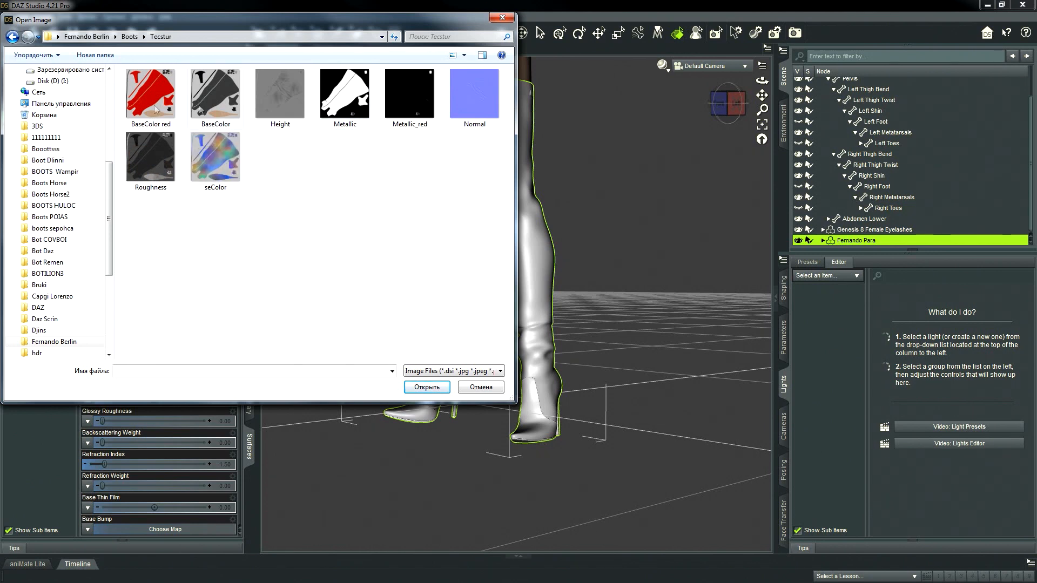
double_click(340, 104)
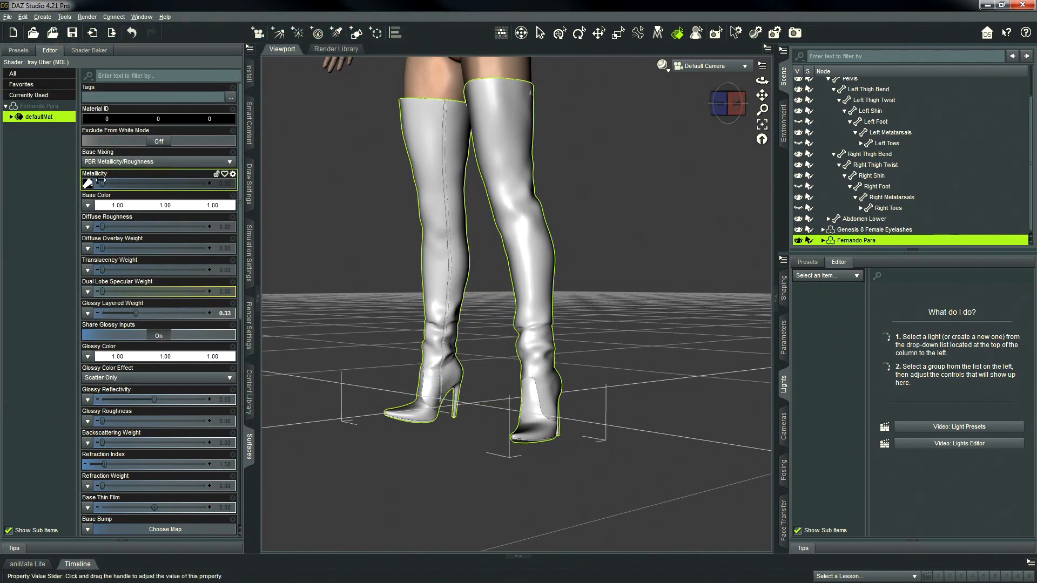
left_click_drag(167, 190, 168, 190)
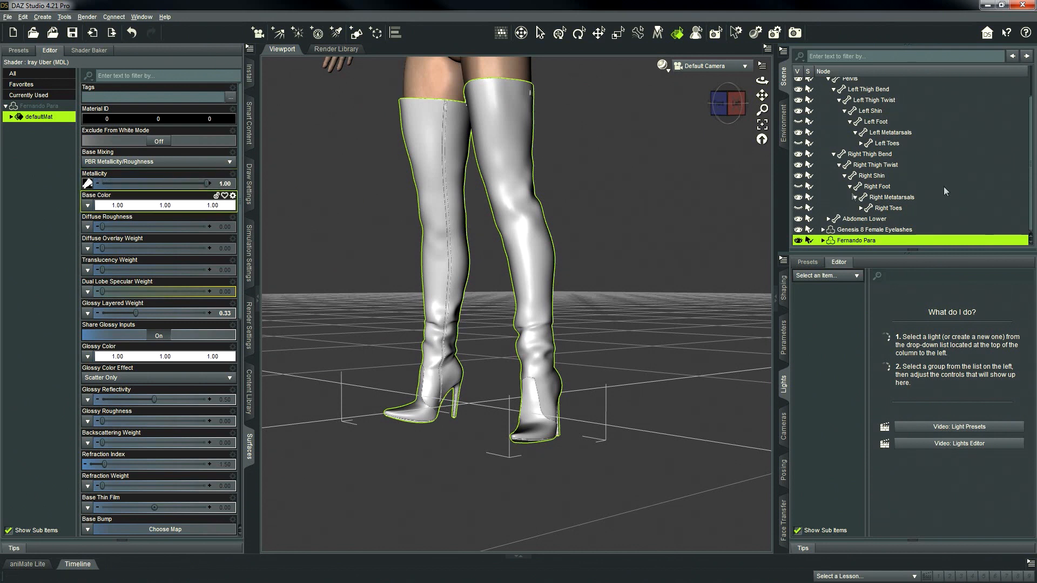
Hide the Genesis 8 Female figure and switch the viewport to a rendered Iray preview.
scroll(905, 106, "up", 3)
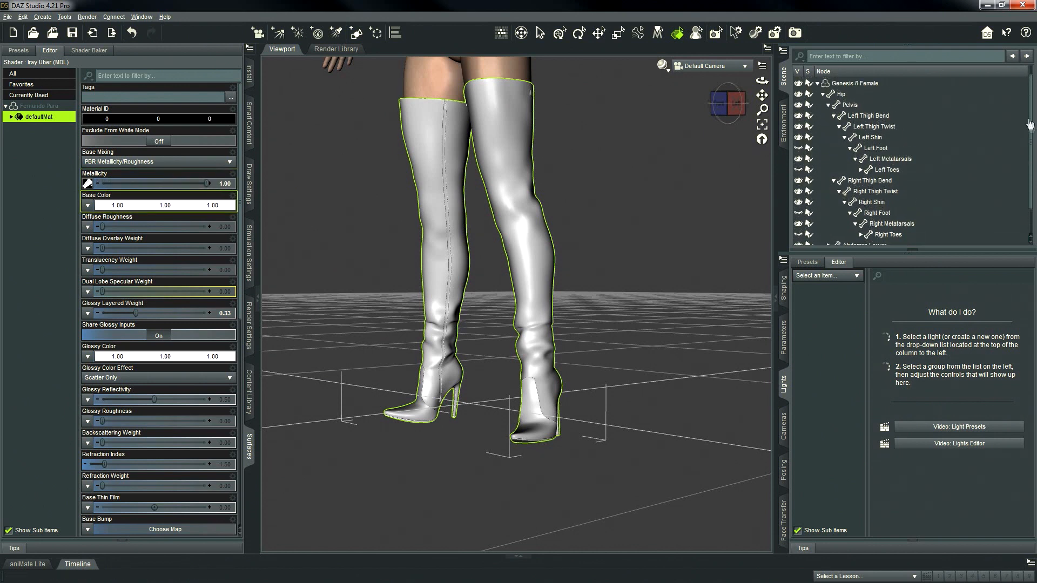
left_click(798, 95)
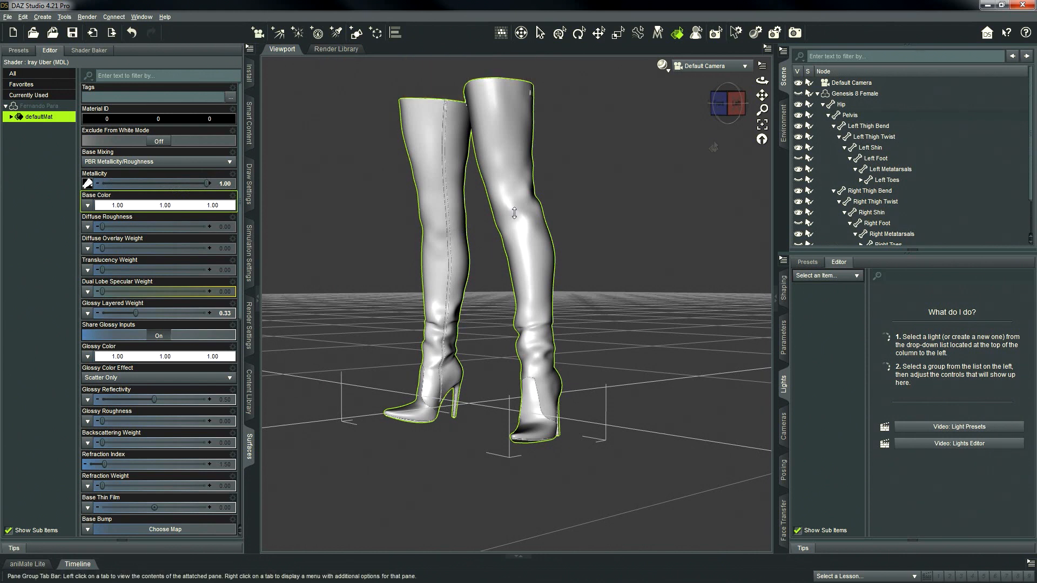
left_click(664, 66)
left_click(673, 210)
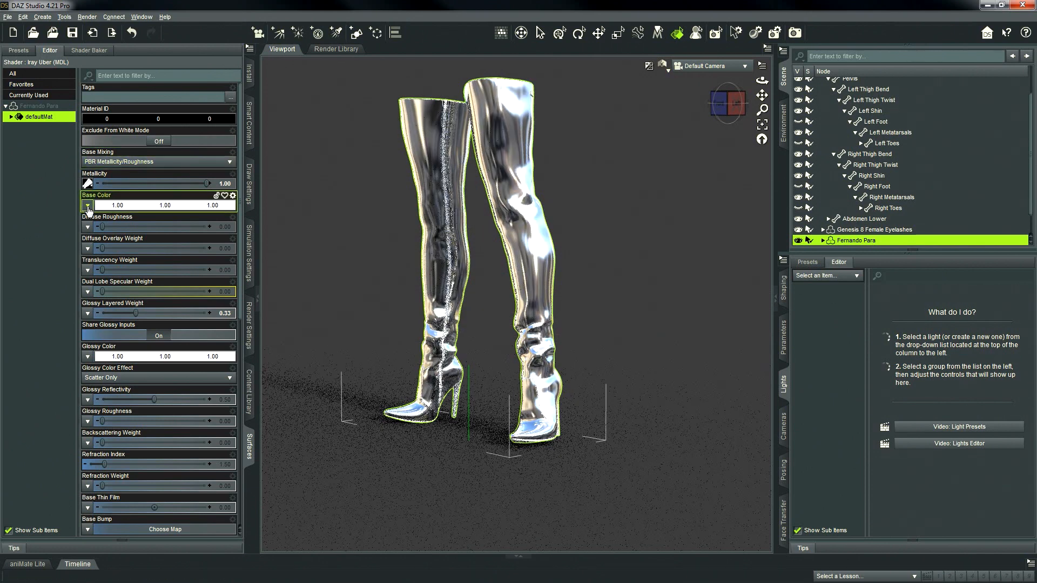
Assign the BaseColor image as the boots' Base Color map.
left_click(87, 206)
left_click(105, 219)
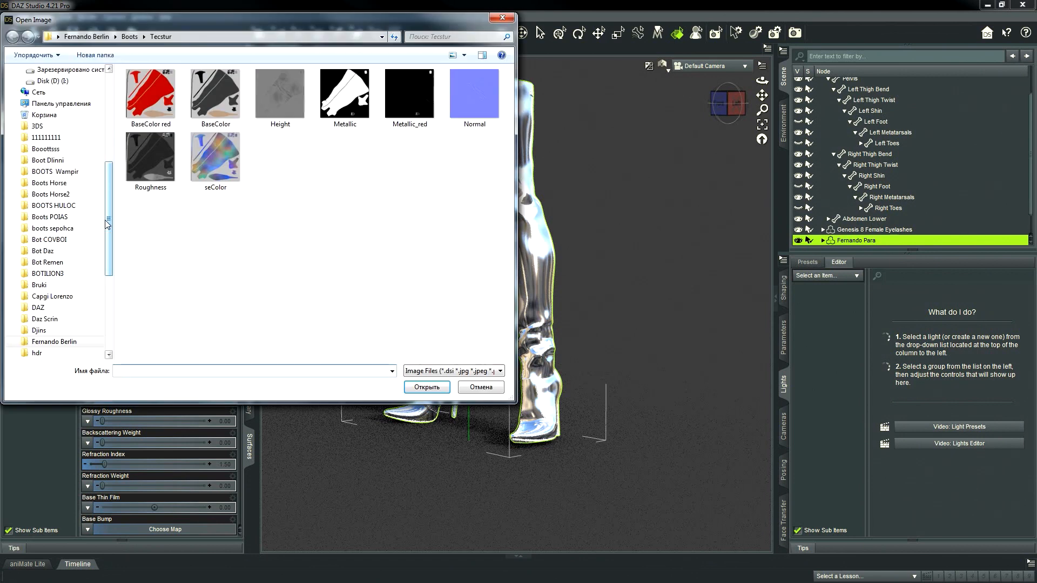
left_click(232, 107)
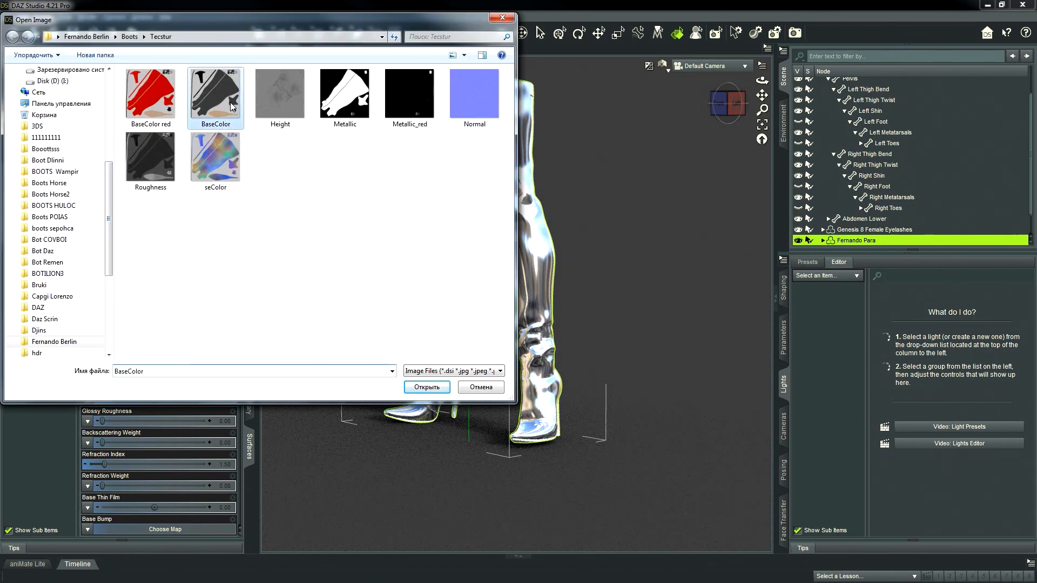
double_click(232, 104)
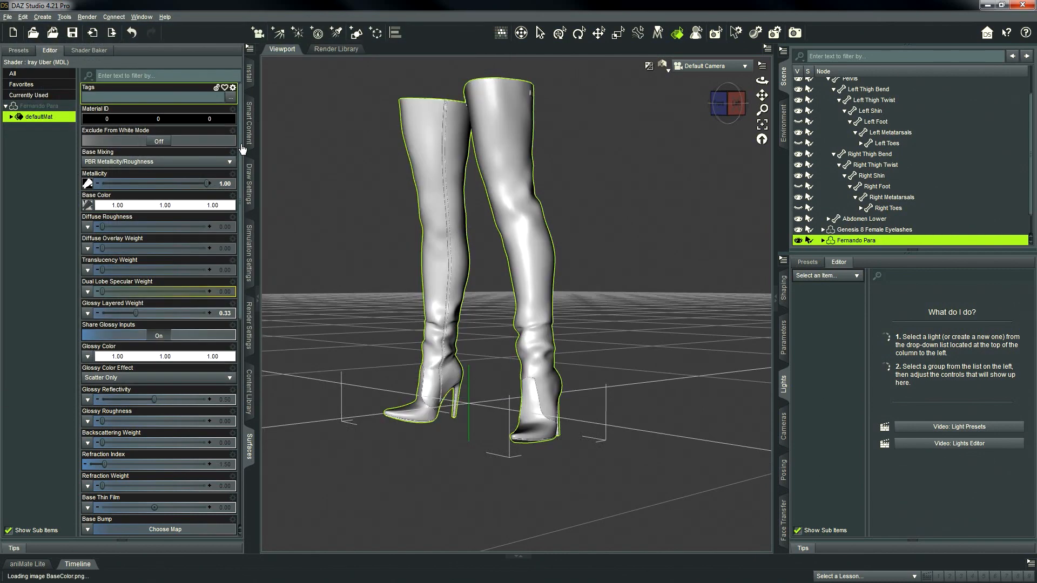
scroll(86, 255, "down", 3)
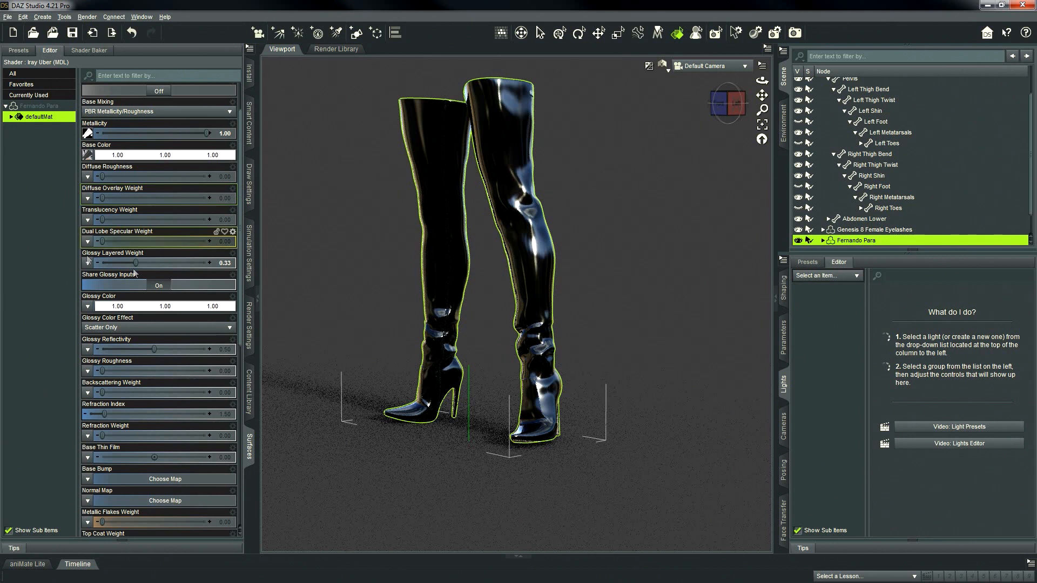
Set the boots' Glossy Layered Weight to 0.67, and assign the Roughness image to Glossy Roughness with a value of 1.00.
left_click_drag(152, 266, 156, 267)
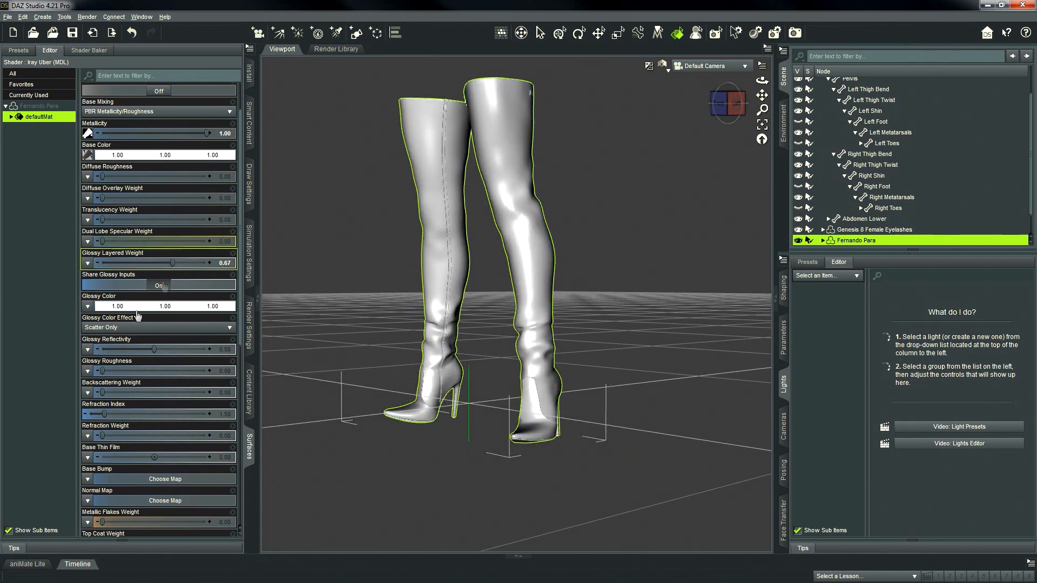
left_click(87, 372)
left_click(123, 287)
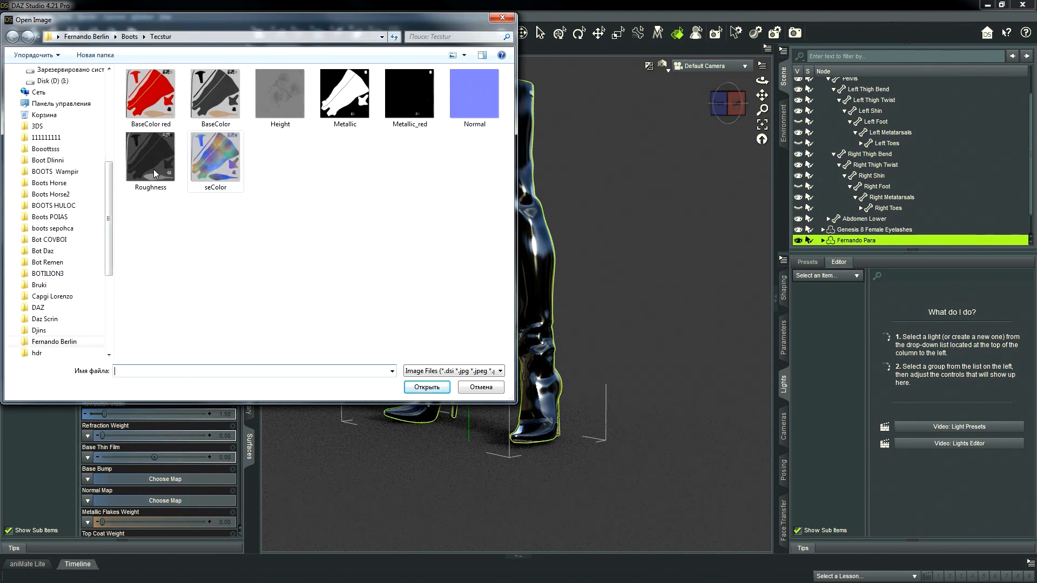
double_click(153, 170)
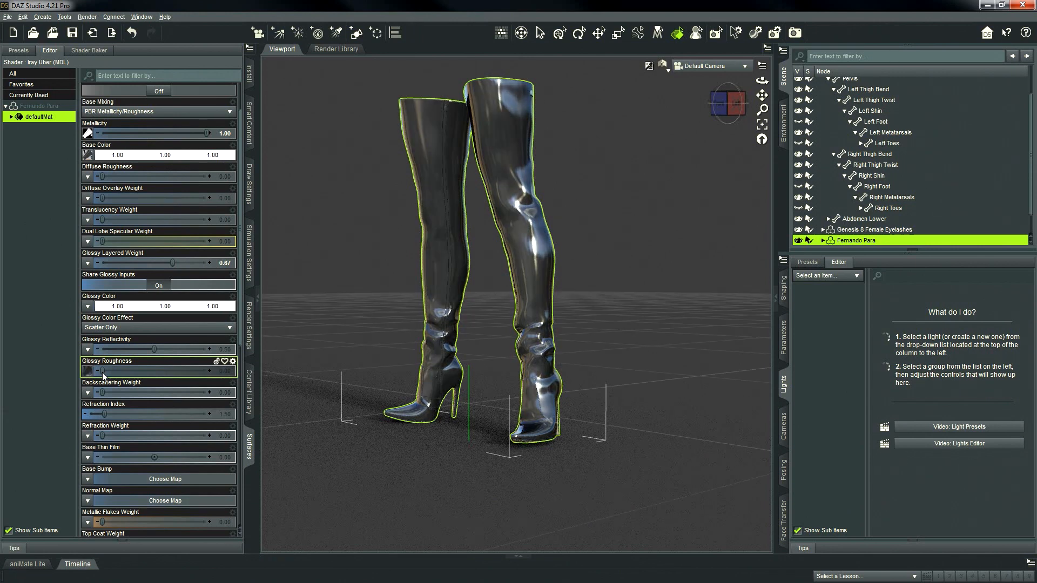
left_click_drag(102, 372, 218, 378)
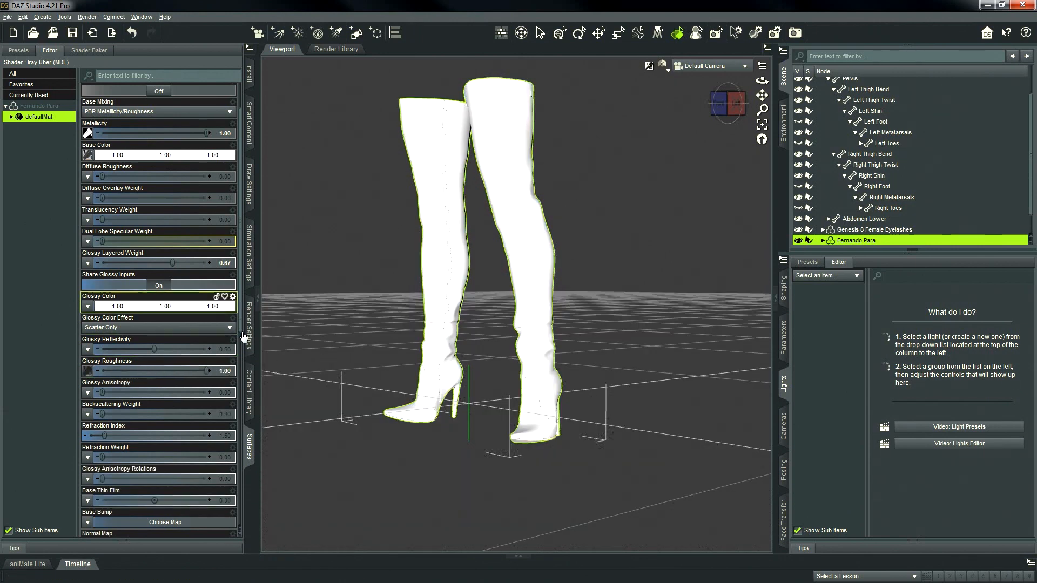
Assign the Normal image as the boots' Normal Map.
scroll(243, 386, "down", 5)
left_click_drag(243, 385, 243, 401)
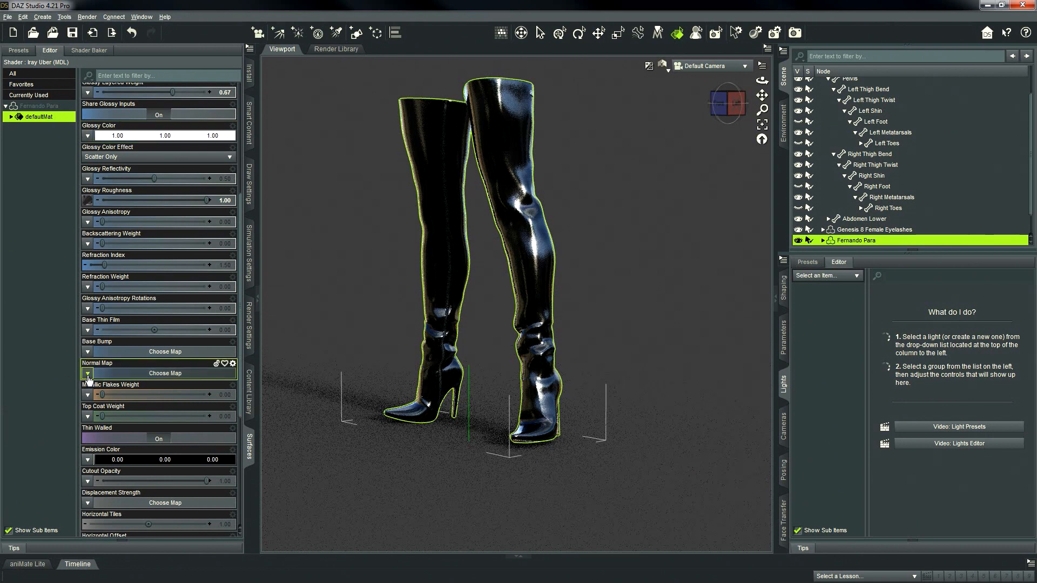
left_click(88, 375)
left_click(121, 282)
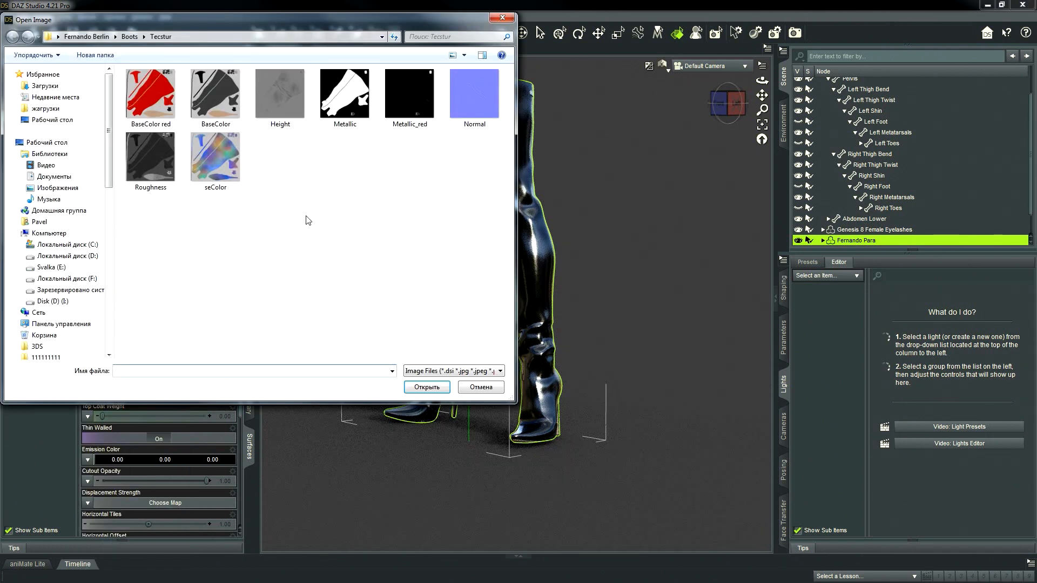
double_click(475, 94)
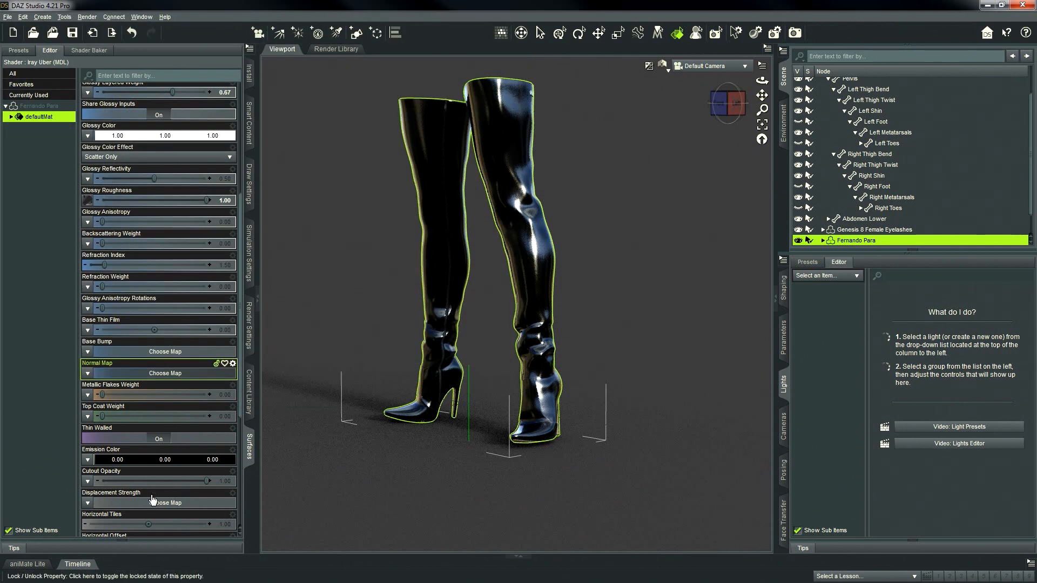
Assign the Height image to the boots' Displacement Strength channel and set the strength to 0.68.
left_click(87, 504)
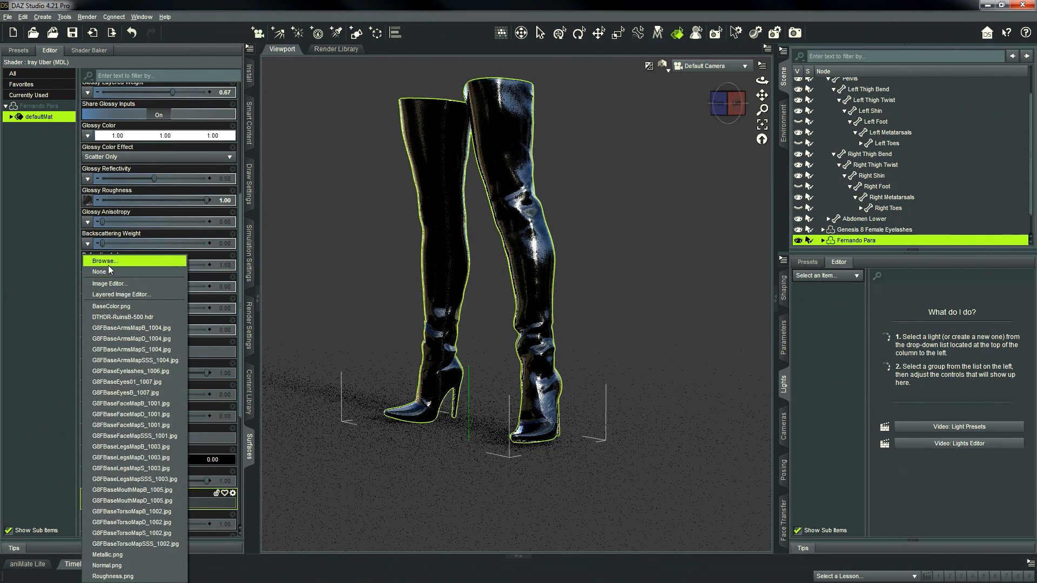
left_click(108, 265)
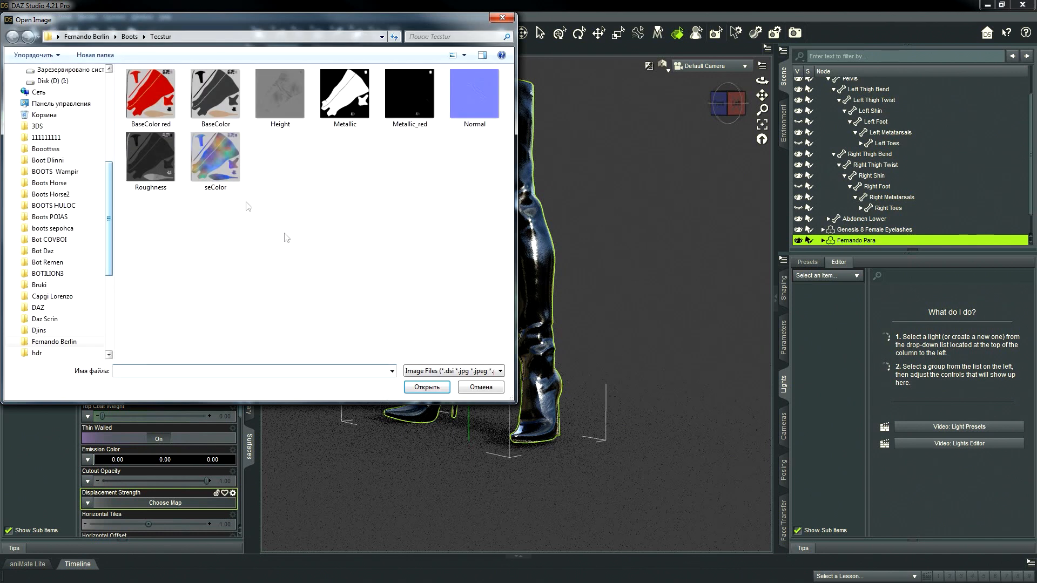
double_click(284, 105)
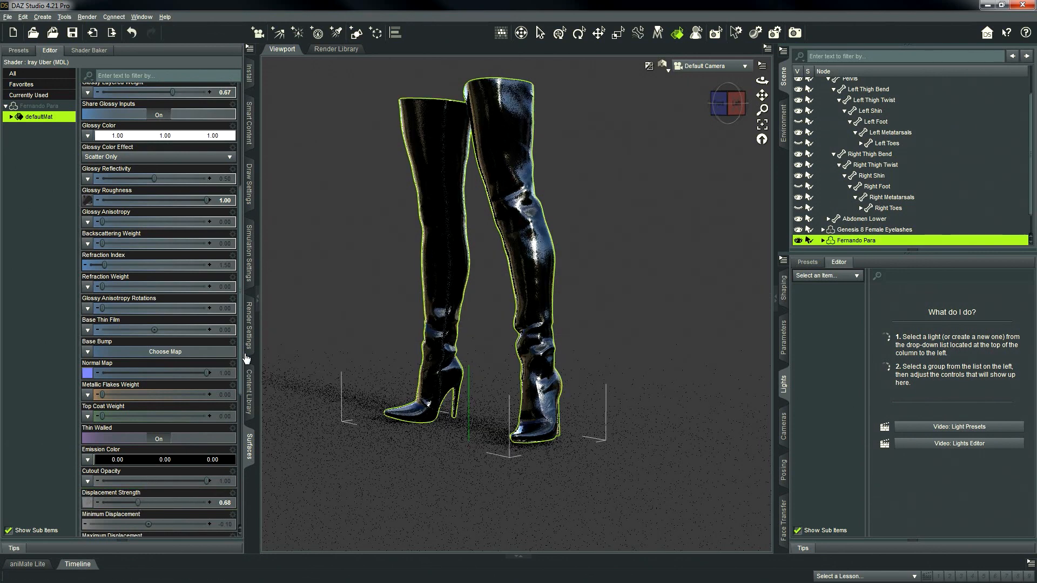
Assign the seColor image as the boots' Glossy Color map.
scroll(241, 349, "up", 1)
scroll(241, 312, "up", 6)
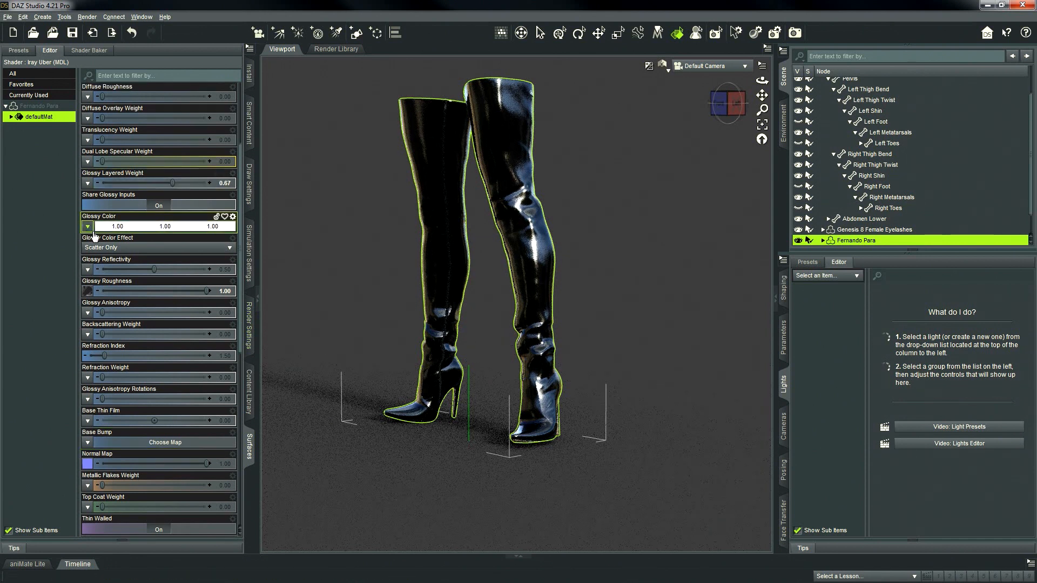
left_click(88, 227)
left_click(106, 241)
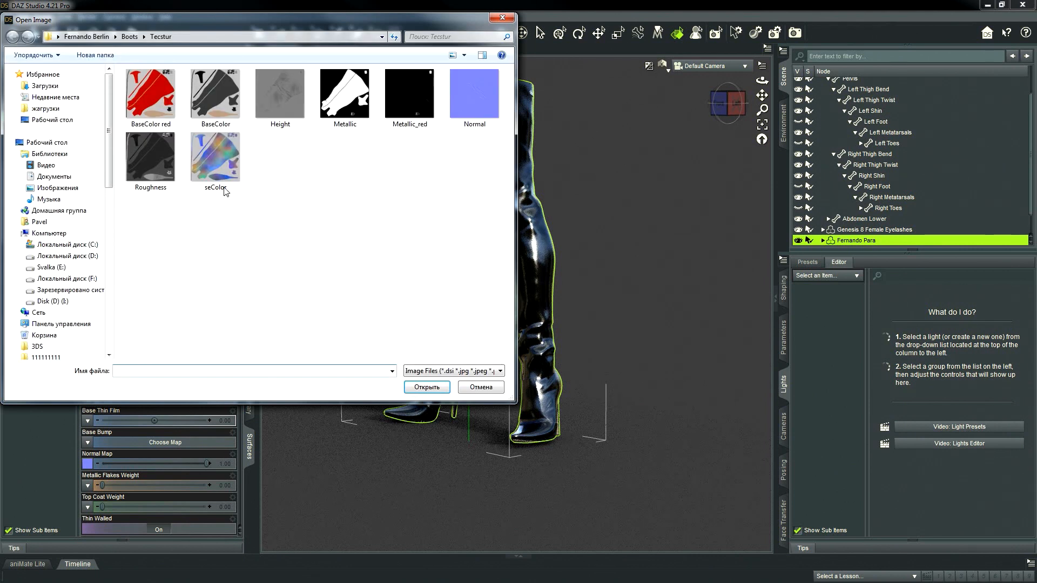
double_click(217, 164)
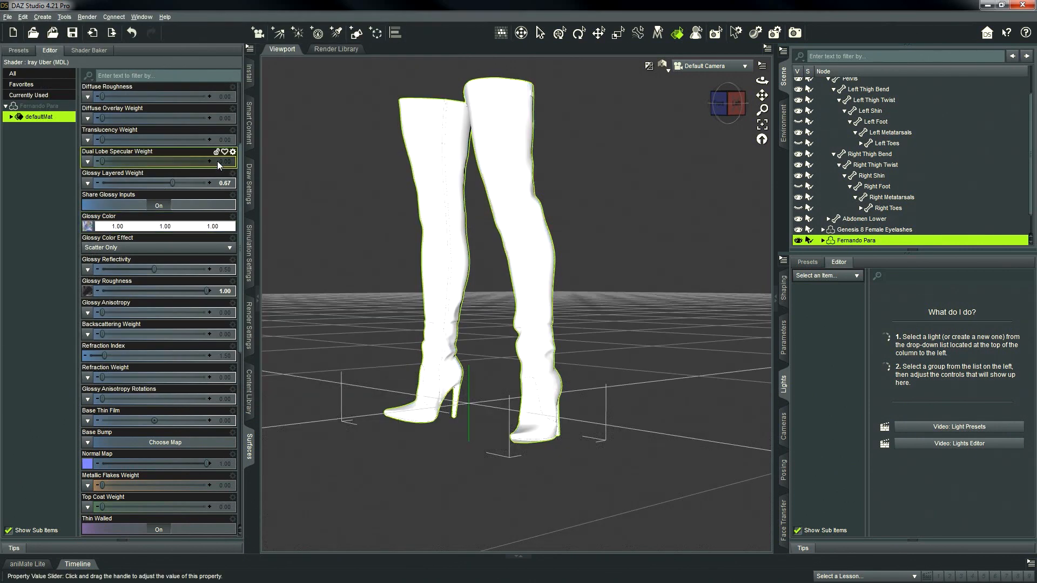
Deselect the boots and examine their shafts and heels up close in the rendered Iray preview.
left_click(619, 173)
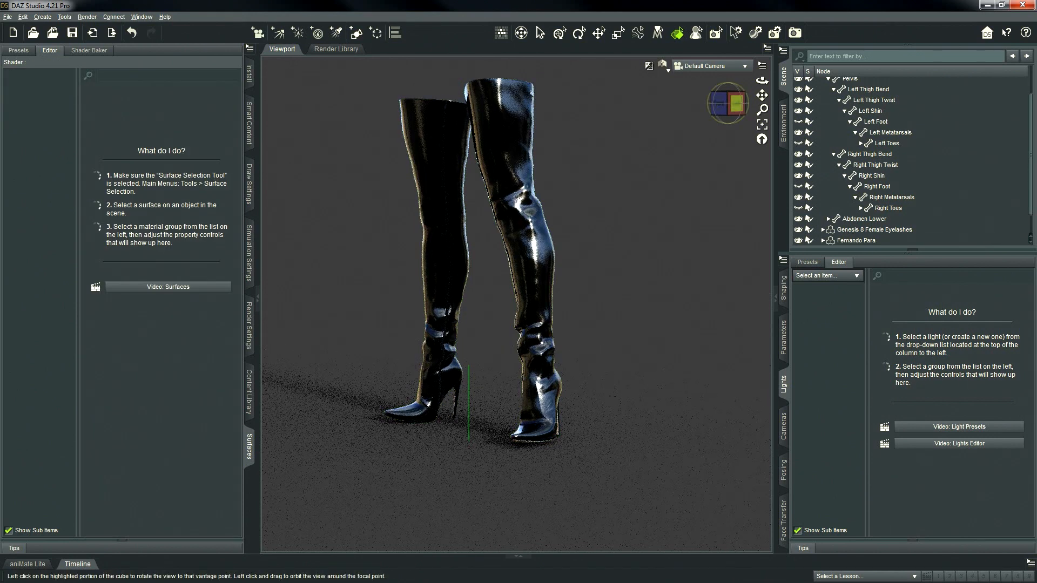
left_click_drag(738, 103, 760, 88)
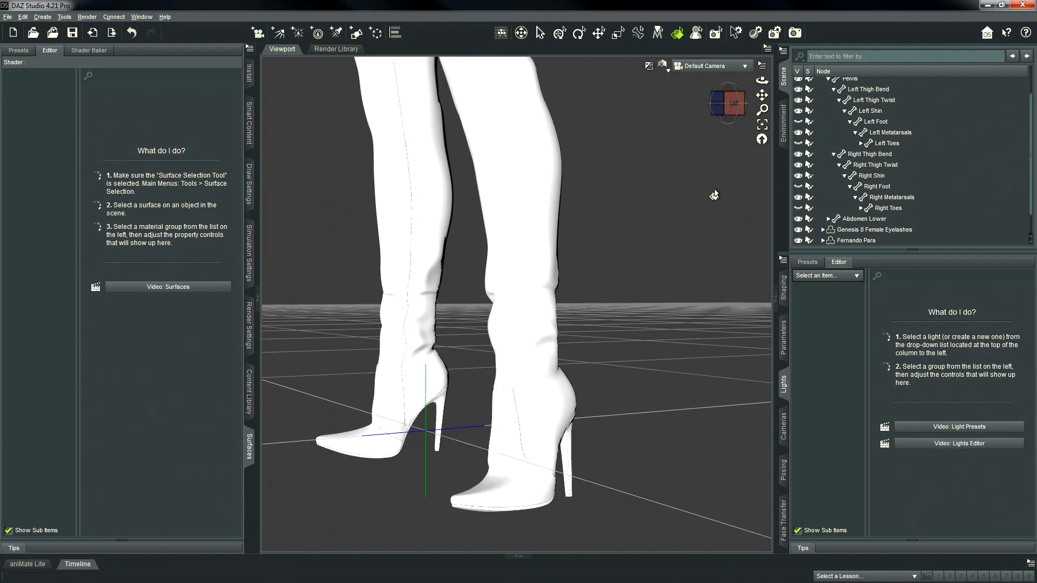
left_click(662, 64)
left_click(670, 167)
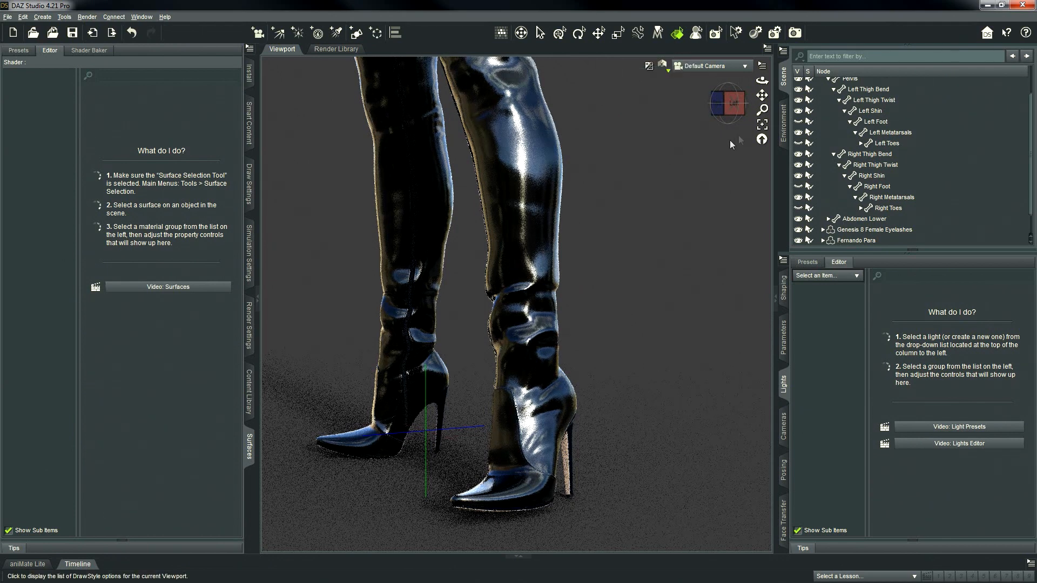
left_click_drag(762, 110, 761, 112)
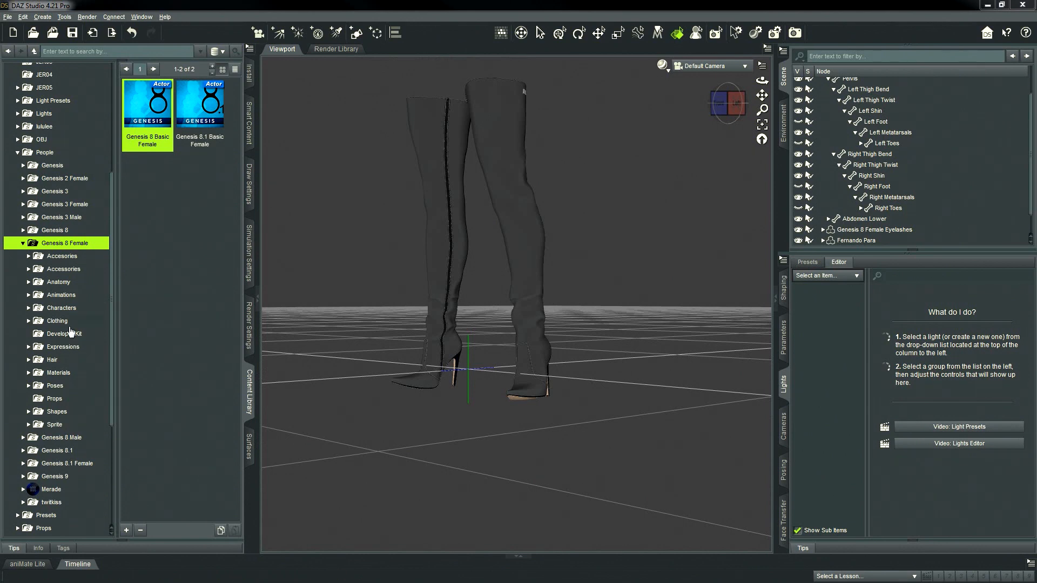
Open the 01 Full Body folder under Flat Feet in the Z Glamorous Legs poses for Genesis 8 Female.
left_click(80, 383)
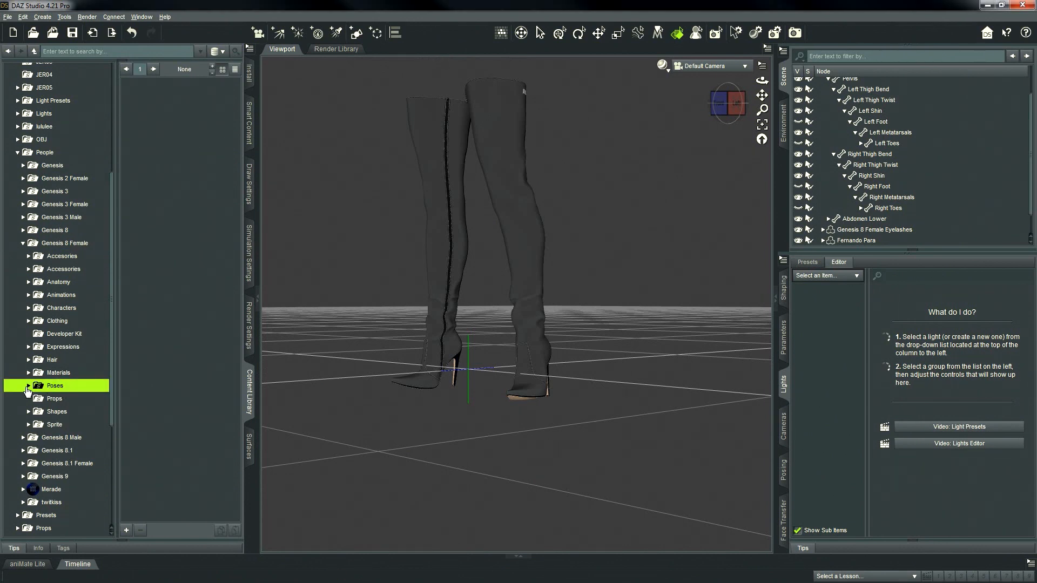
left_click_drag(114, 324, 109, 399)
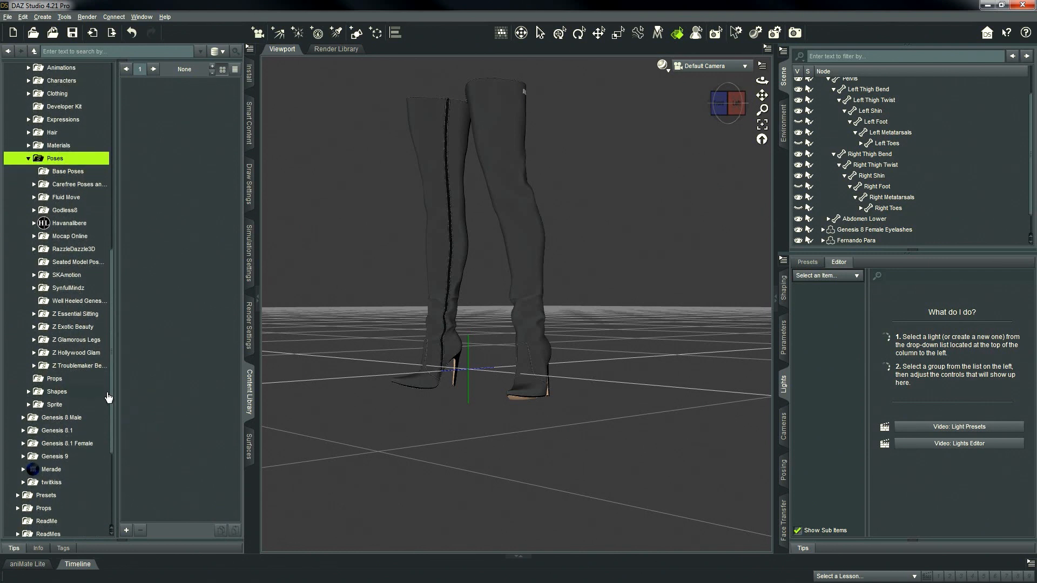
left_click(84, 340)
left_click(34, 340)
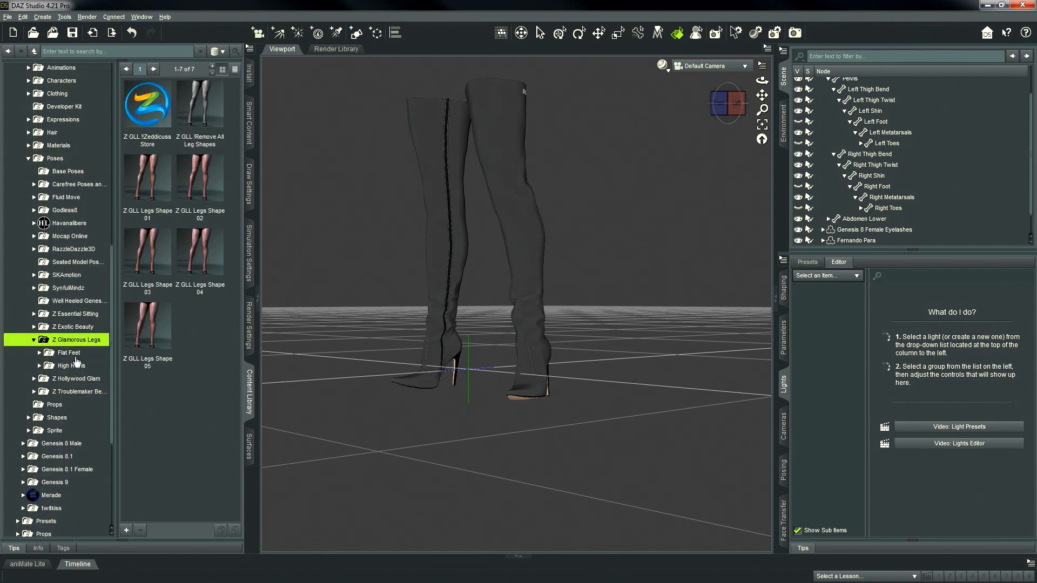
left_click(41, 354)
left_click(39, 354)
left_click(85, 368)
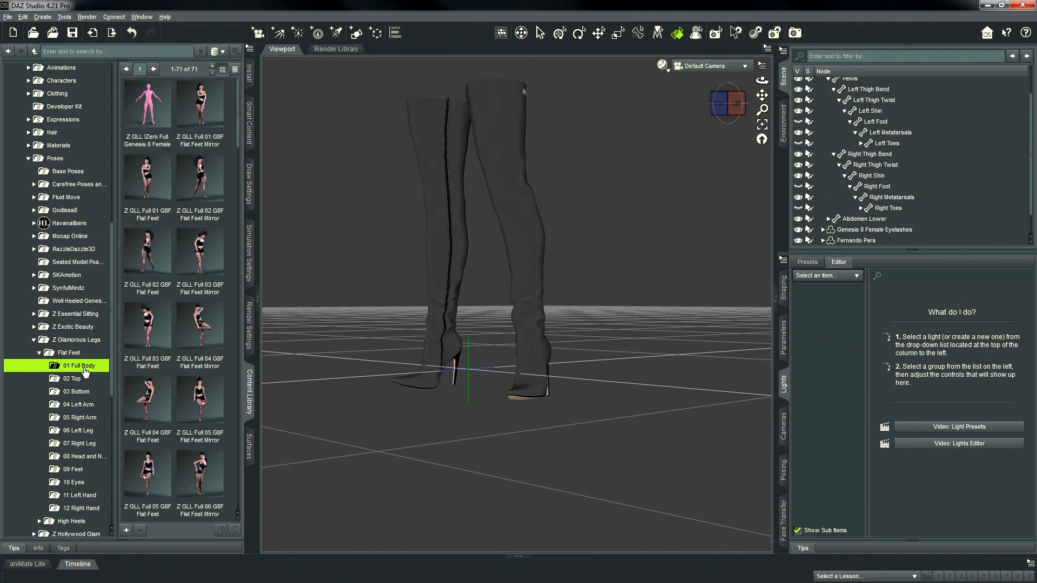
Select the Genesis 8 Female figure and apply the Z GLL Full 02 G8F Flat Feet Mirror pose.
left_click_drag(1032, 196, 1023, 119)
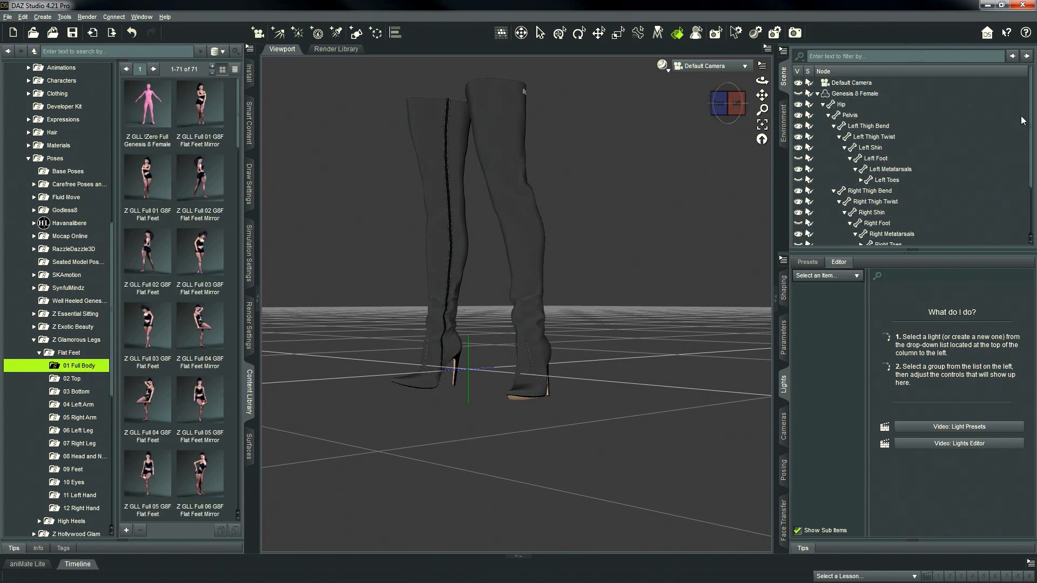
left_click(818, 94)
left_click(841, 95)
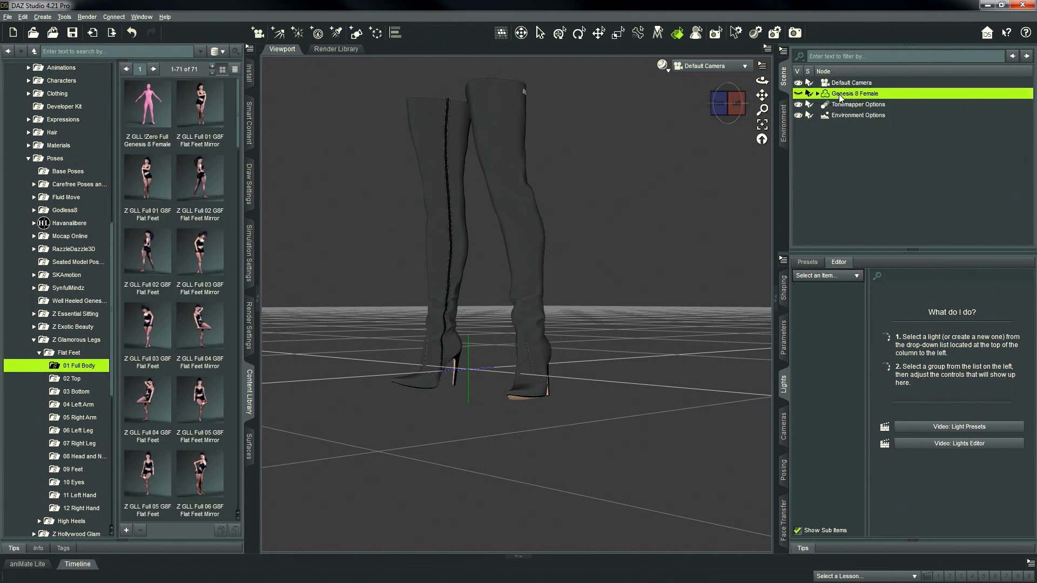
double_click(201, 180)
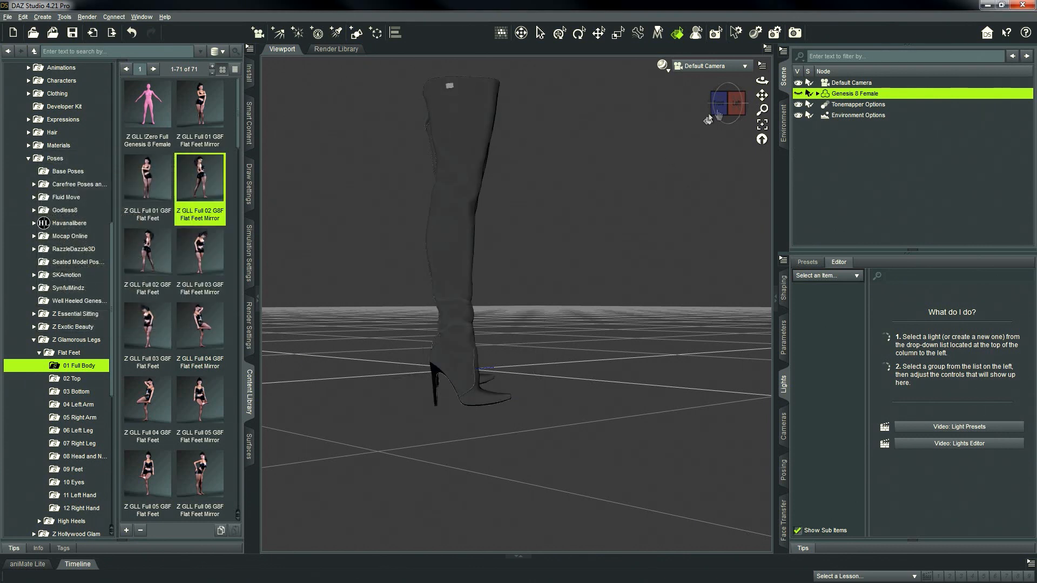
Select the Right Toes bone on the nearer boot and set its Bend and Twist to 0.
left_click_drag(718, 113, 771, 64)
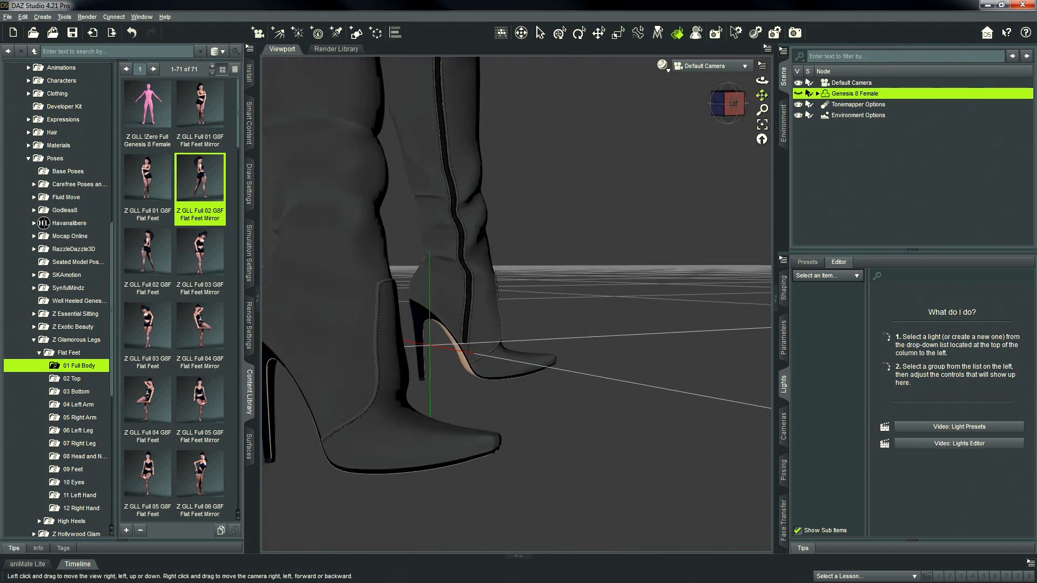
left_click_drag(730, 106, 734, 113)
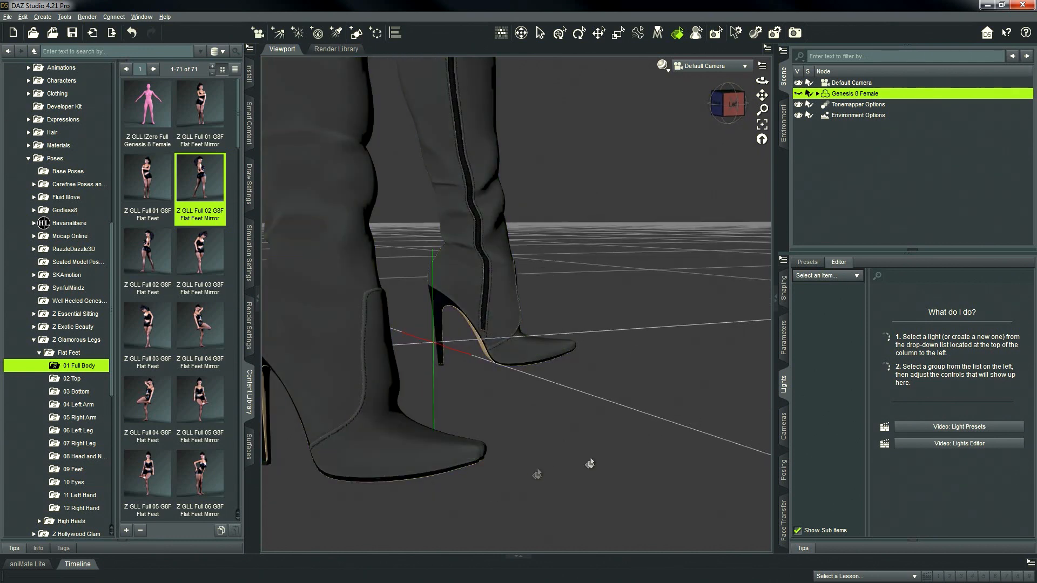
left_click(638, 33)
left_click(479, 460)
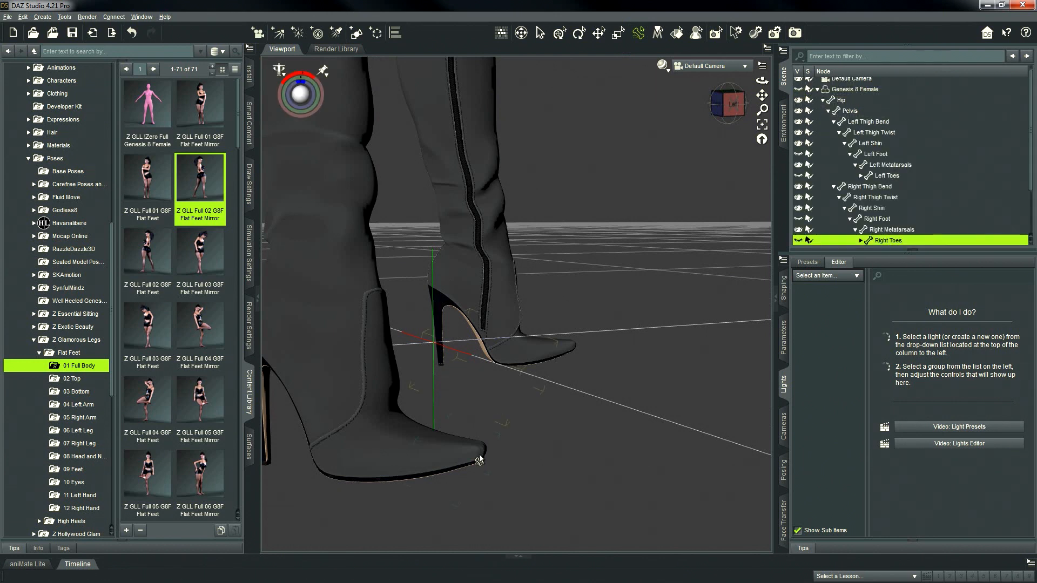
left_click(784, 338)
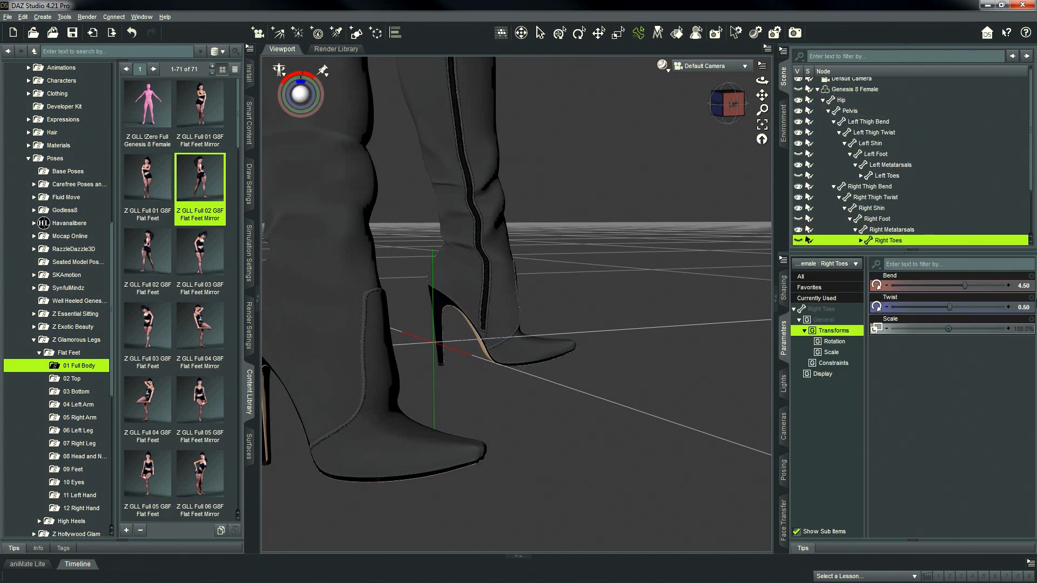
left_click(1026, 287)
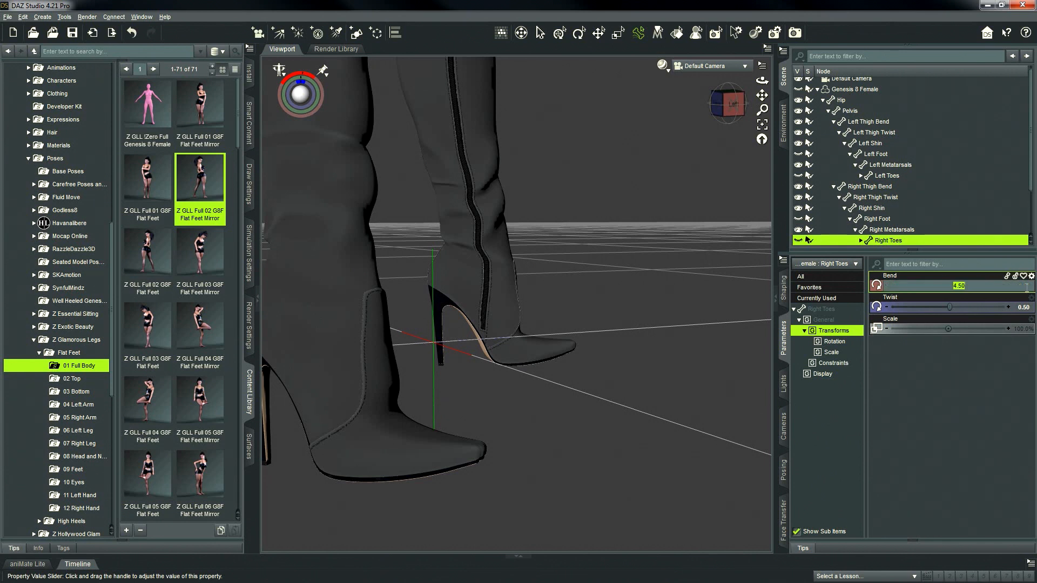
type("0")
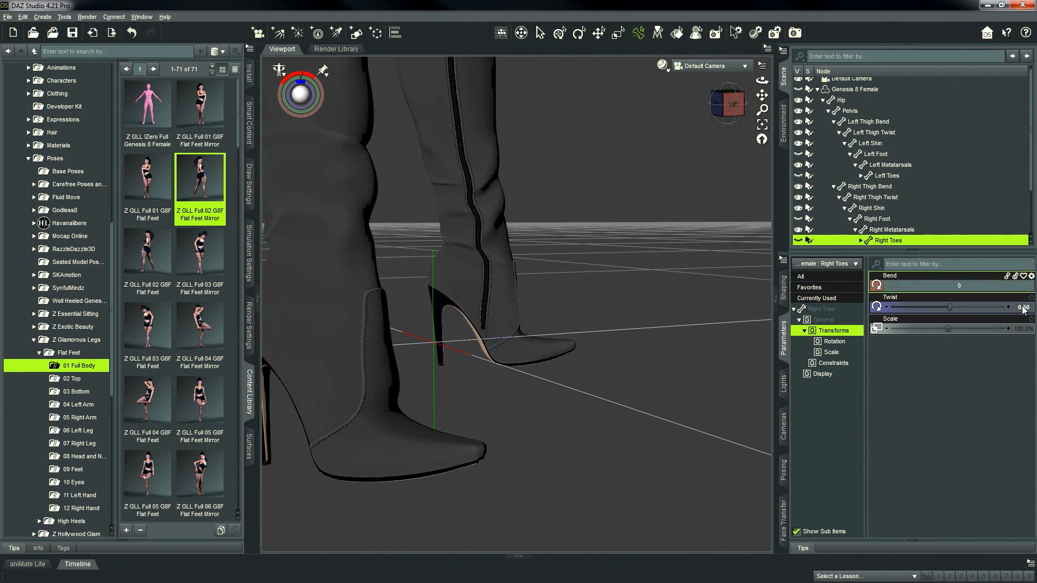
left_click(1024, 308)
type("0")
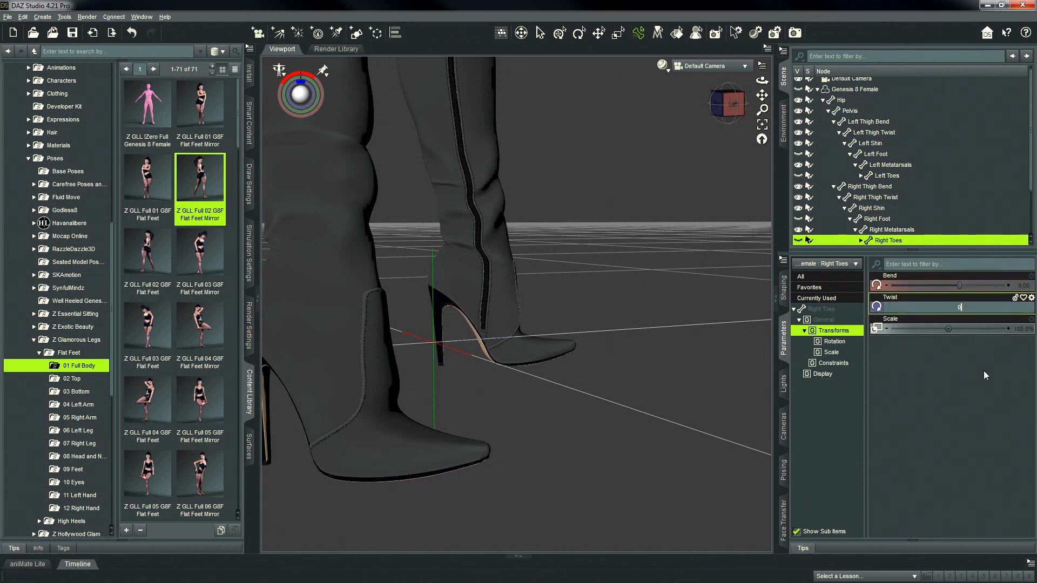
key("Return")
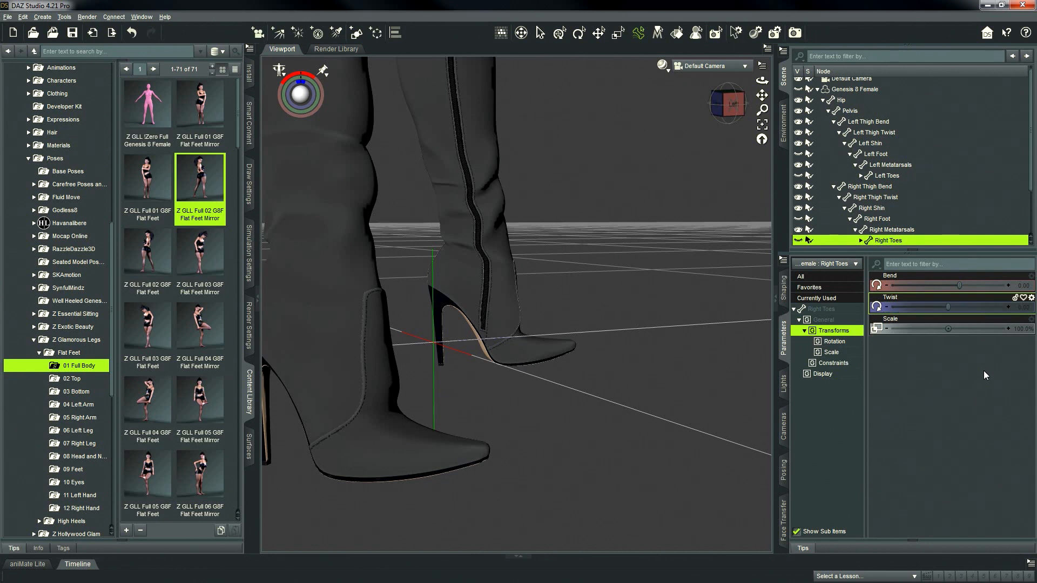
Set the Left Toes bone's Bend to 0 and reselect the whole Genesis 8 Female figure.
left_click(570, 355)
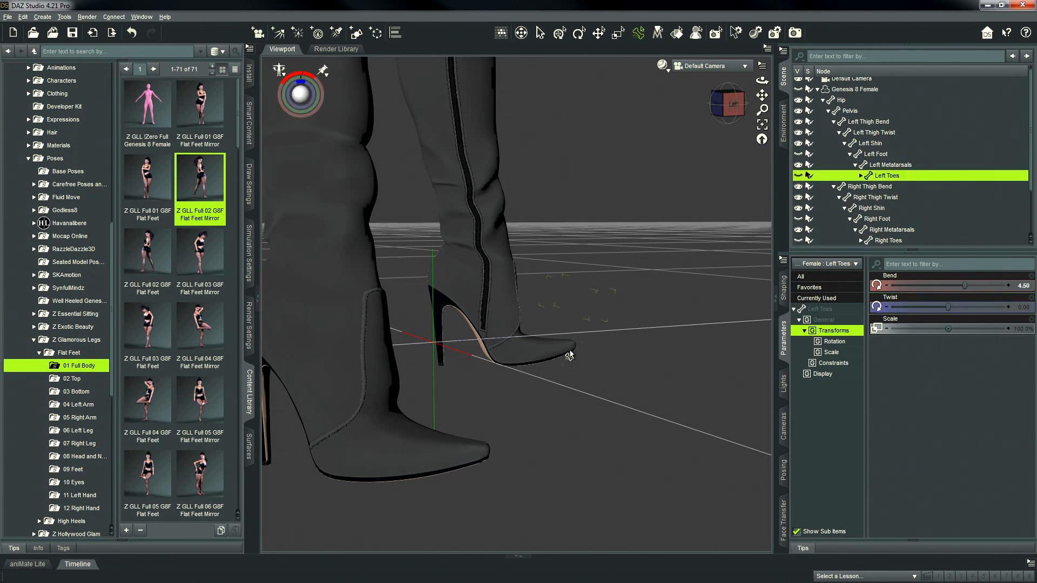
left_click(1023, 287)
type("0")
key("Return")
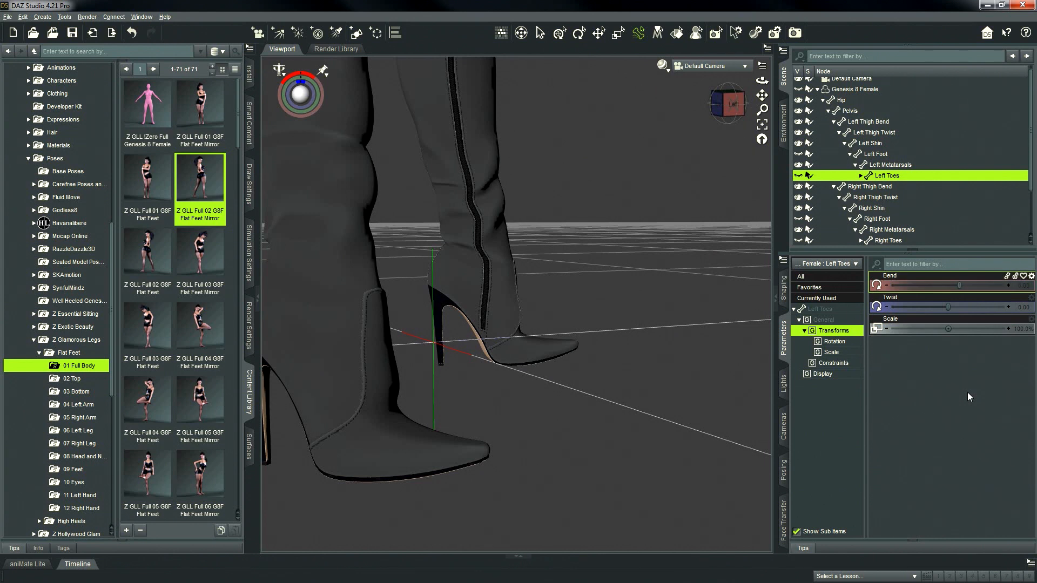
left_click(867, 89)
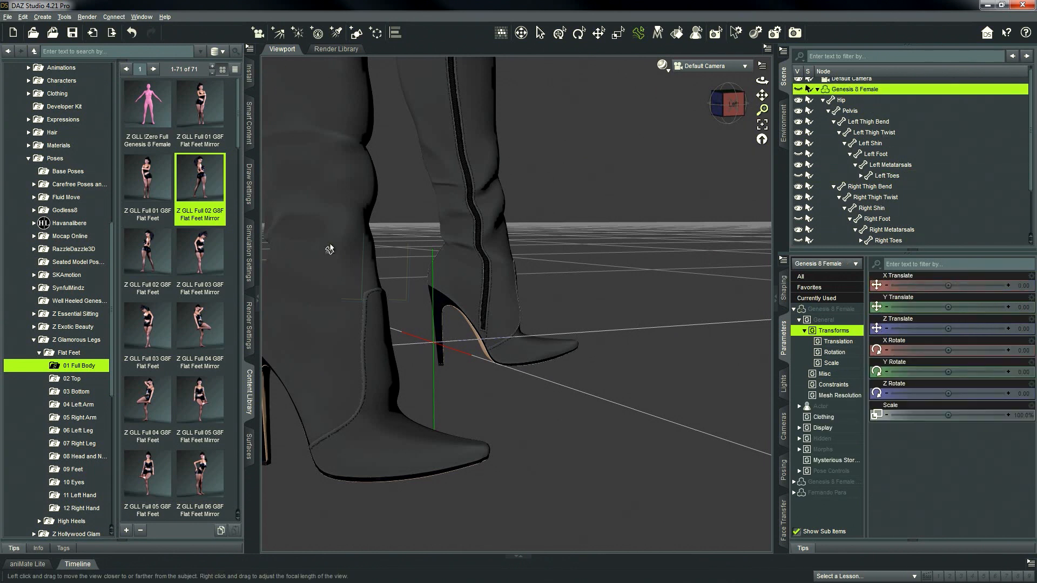
Apply the Z GLL Full 03 G8F Flat Feet Mirror pose and set the Right Toes bone's Bend to 0.
double_click(203, 259)
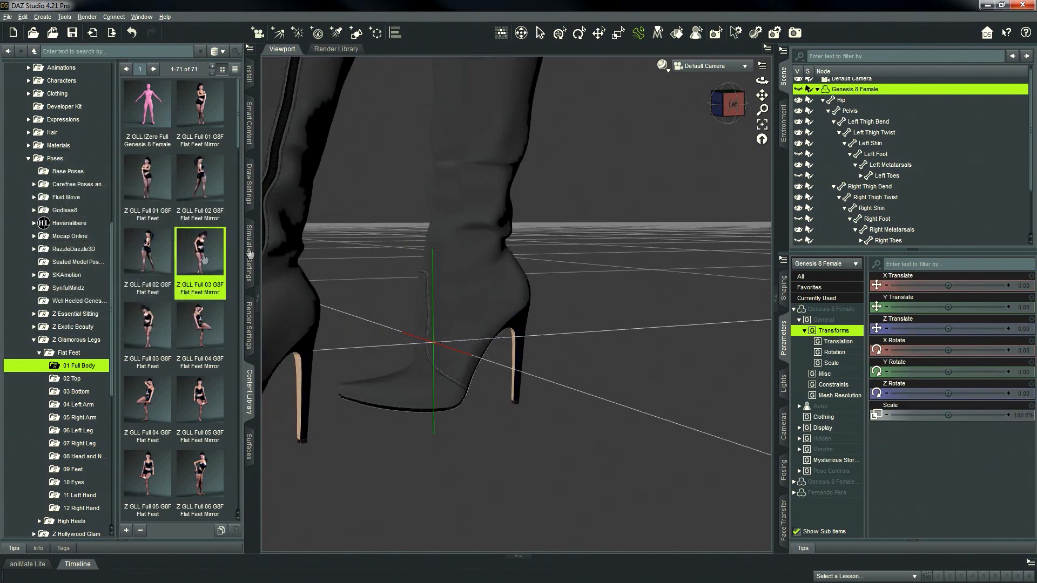
mouse_move(762, 97)
left_mouse_down()
mouse_move(734, 111)
mouse_move(741, 122)
mouse_move(762, 115)
mouse_move(766, 89)
left_mouse_up()
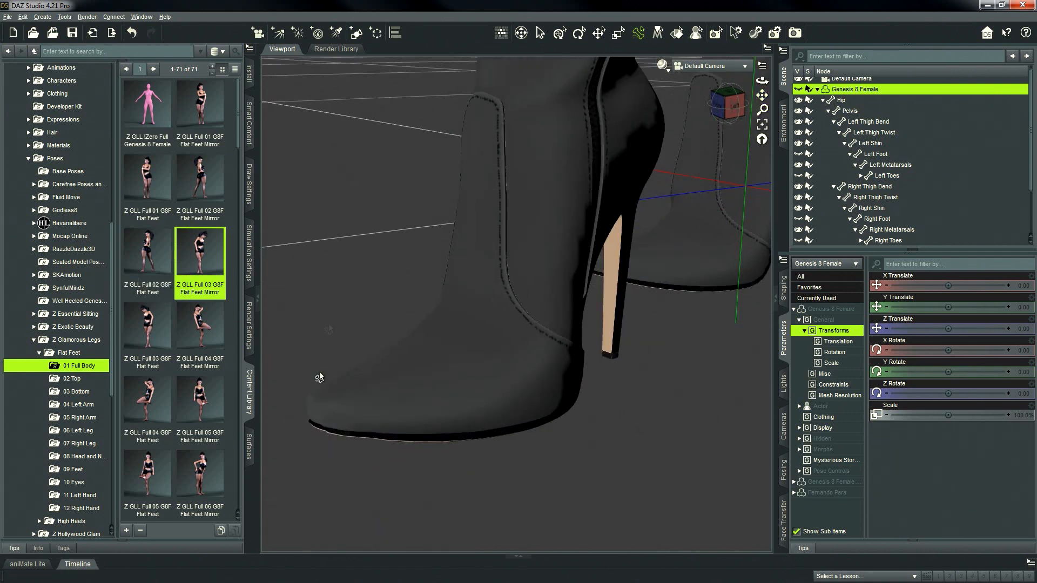
left_click(323, 414)
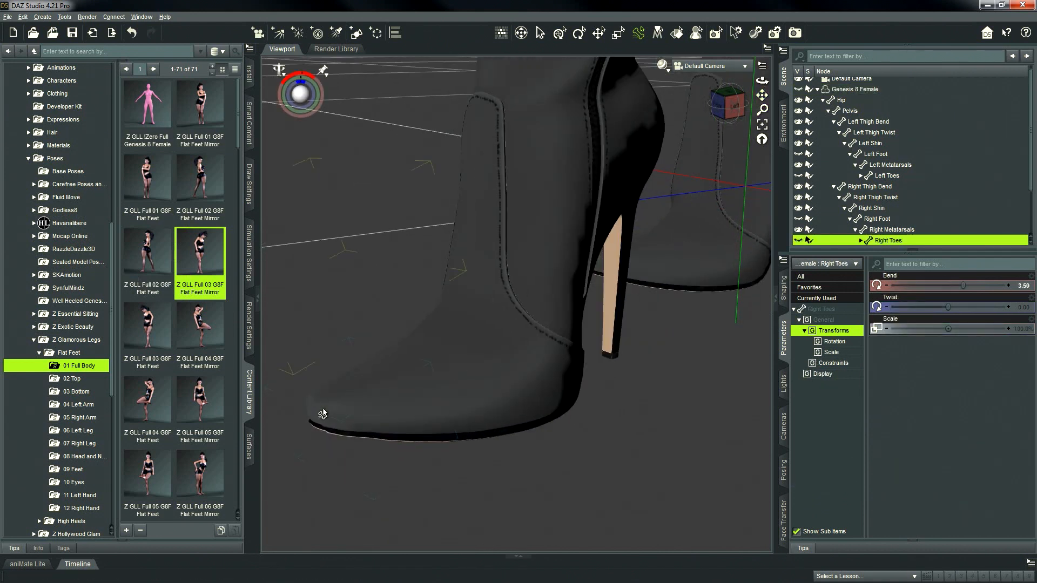
left_click(1022, 286)
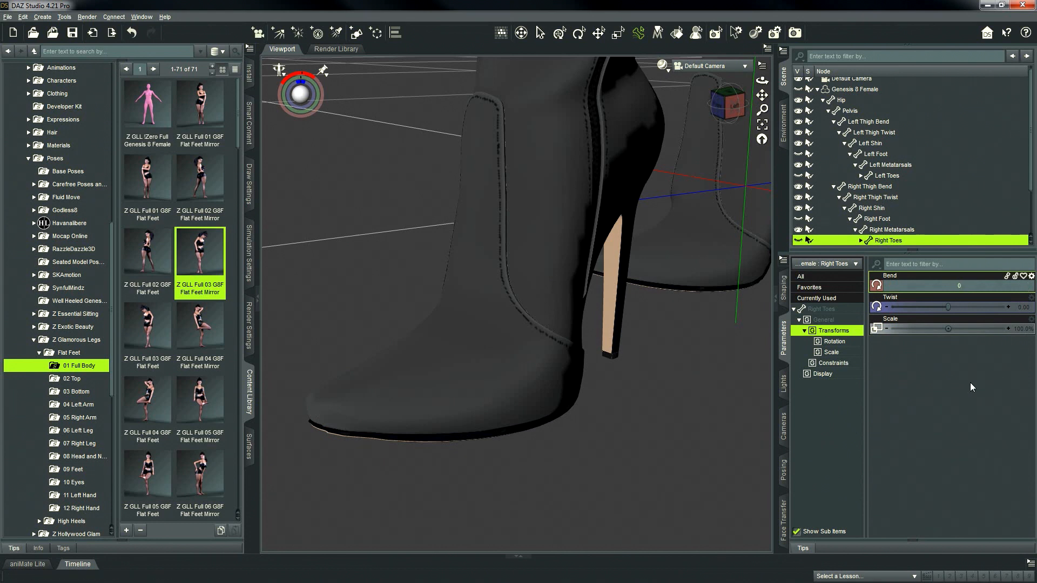
key("Return")
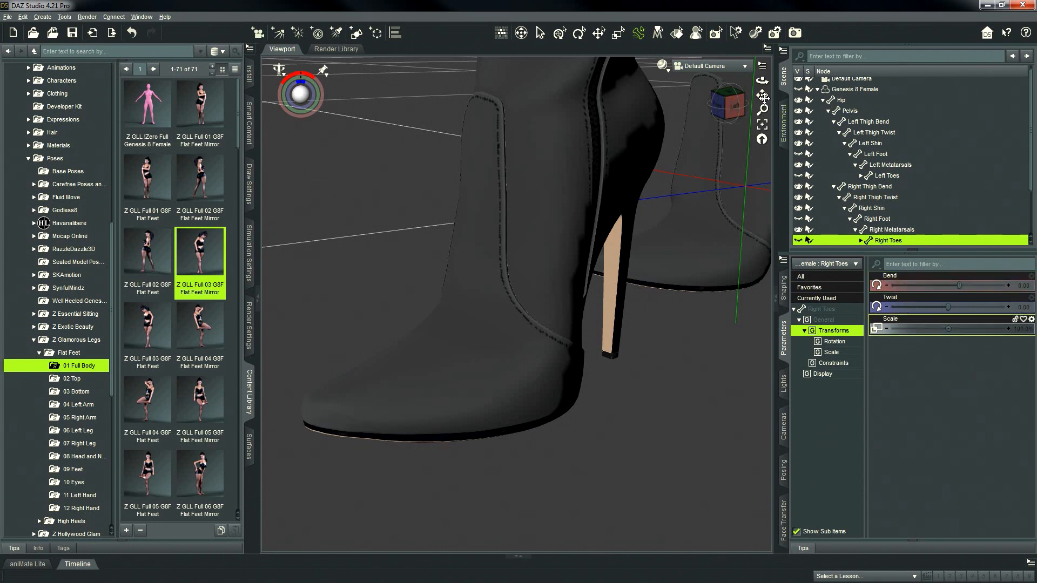
Select the Left Toes bone on the farther boot and set its Bend to 0.
left_click_drag(762, 95, 783, 102)
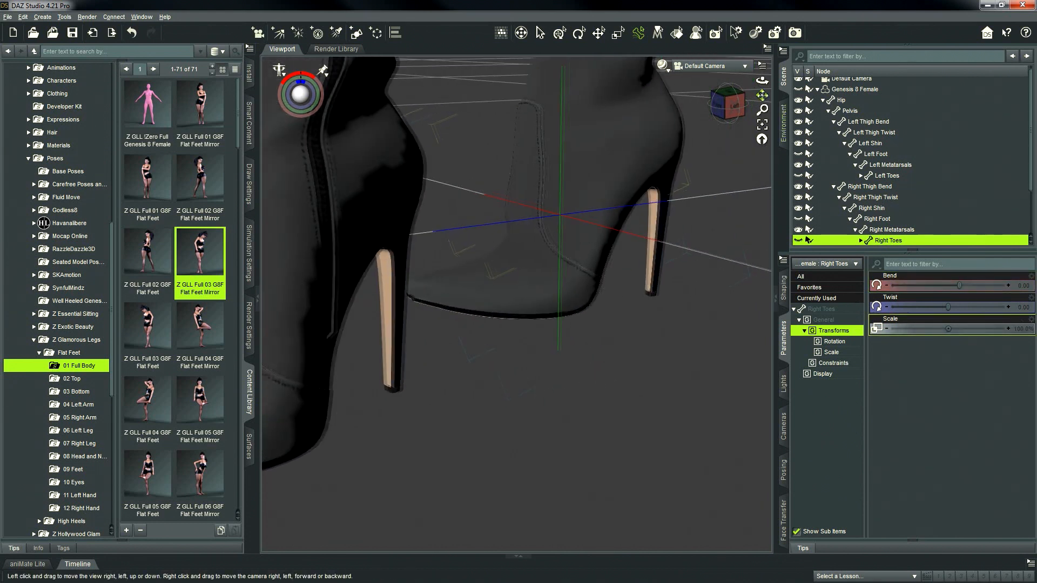
left_click(420, 300)
double_click(961, 285)
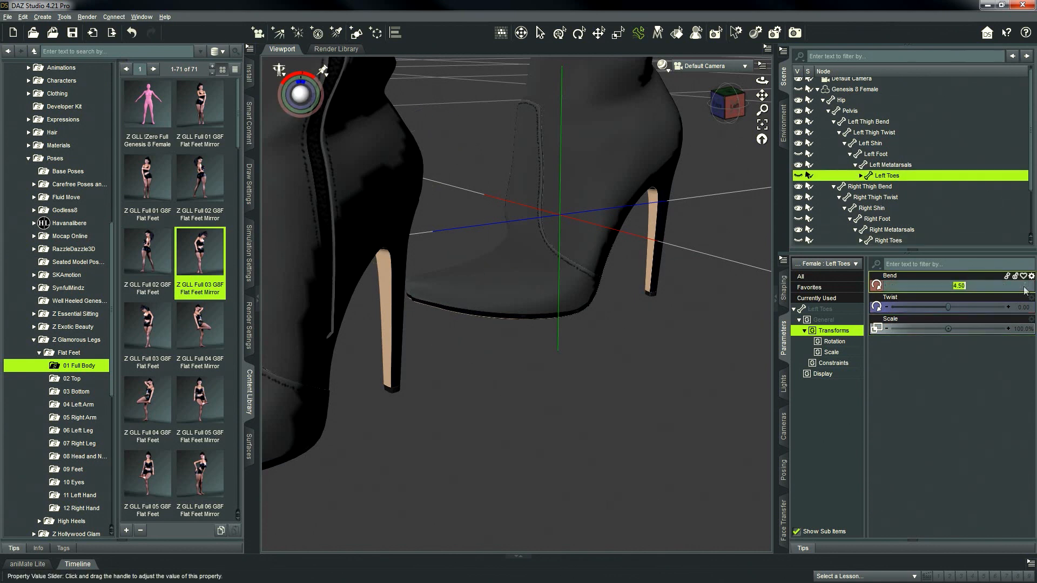
key("Return")
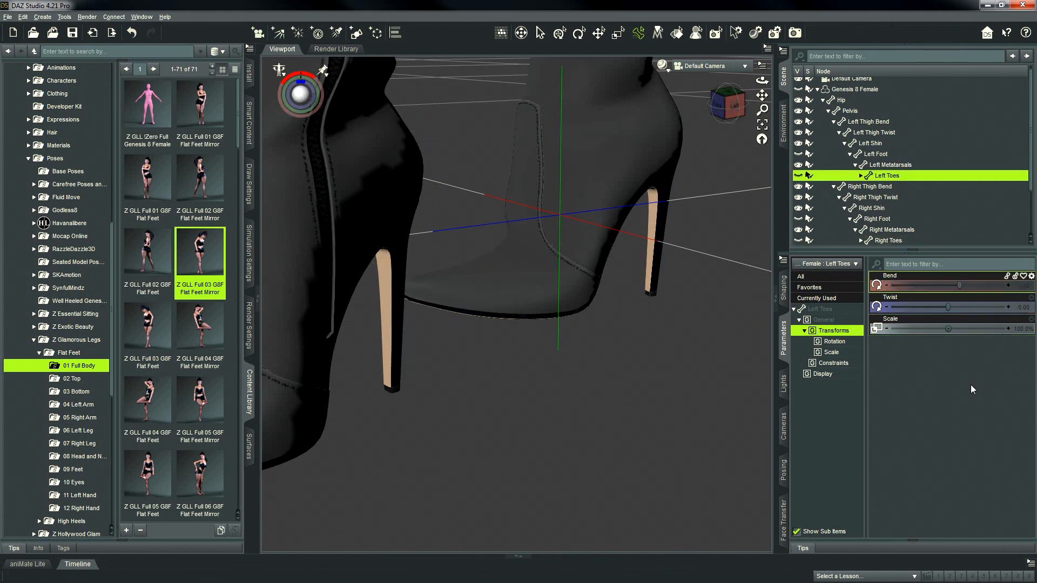
left_click_drag(762, 110, 762, 140)
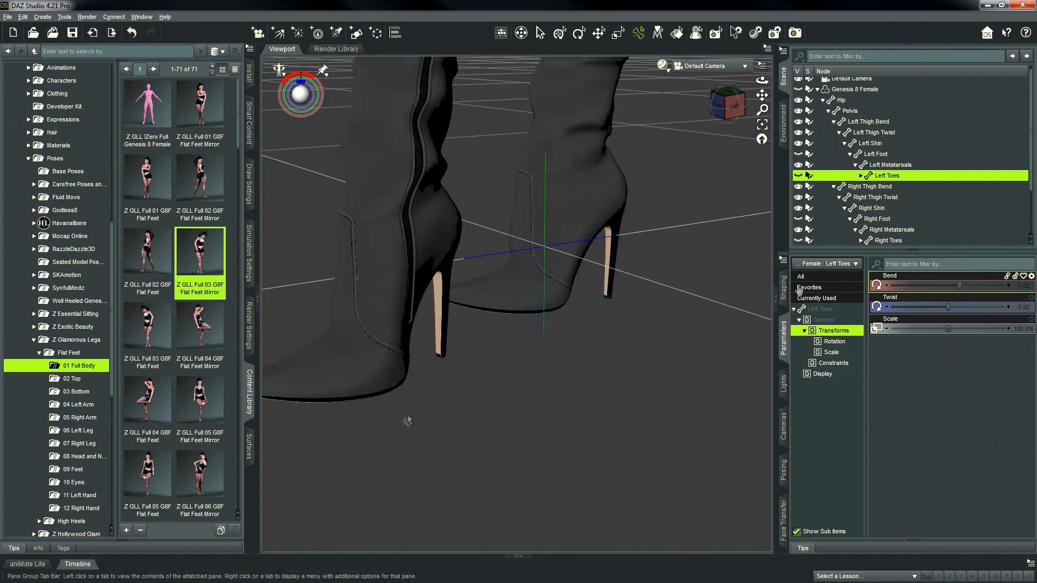
Select the whole Genesis 8 Female figure and apply the Z GLL Full 06 G8F Flat Feet Mirror pose.
left_click(879, 93)
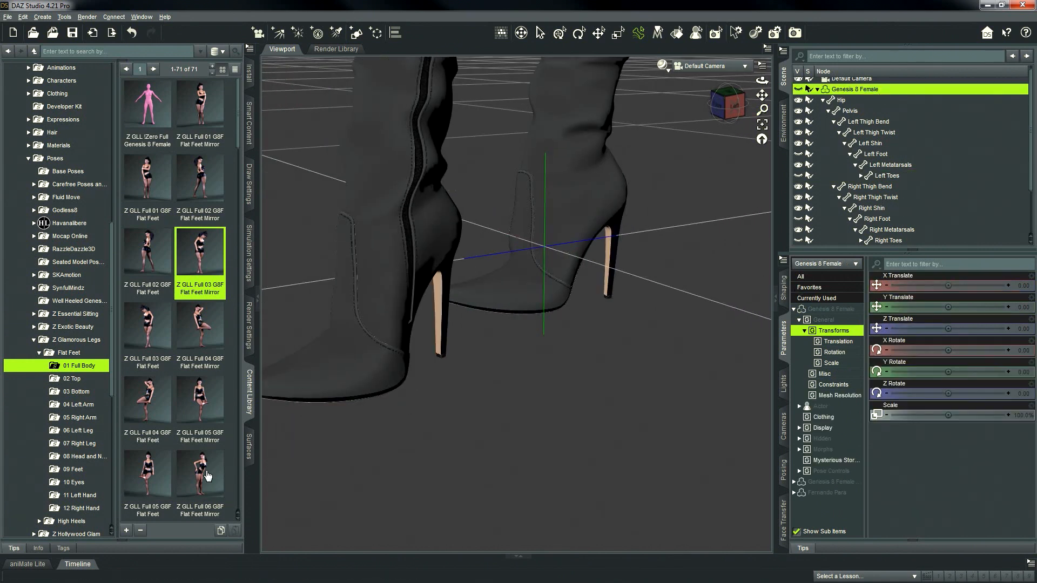
double_click(207, 475)
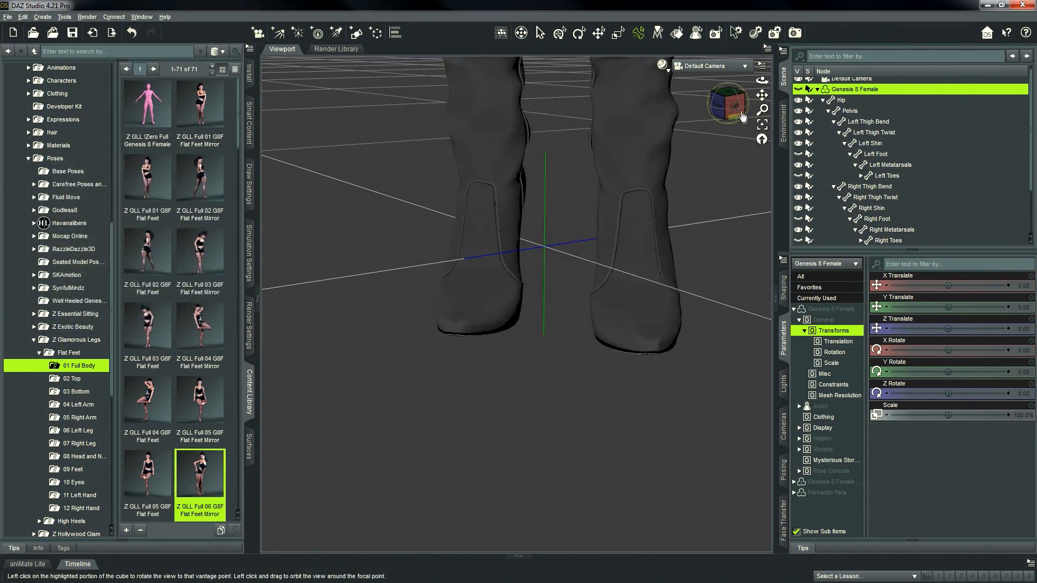
left_click(719, 104)
left_click_drag(728, 103, 816, 108)
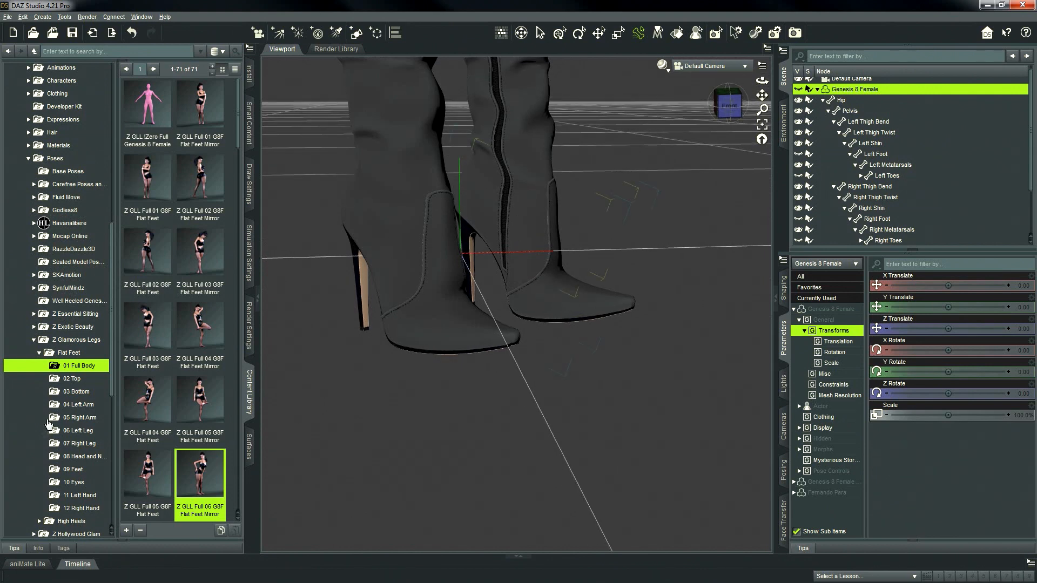
Open the 09 Feet folder under Flat Feet and apply the Z GLL !Zero Feet pose to the figure.
scroll(114, 288, "down", 3)
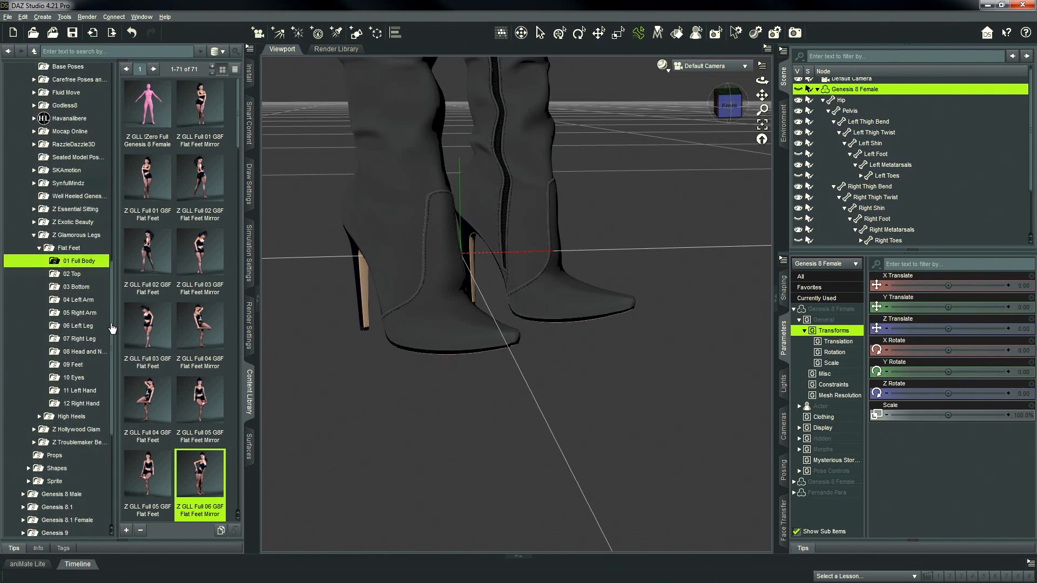
left_click(85, 360)
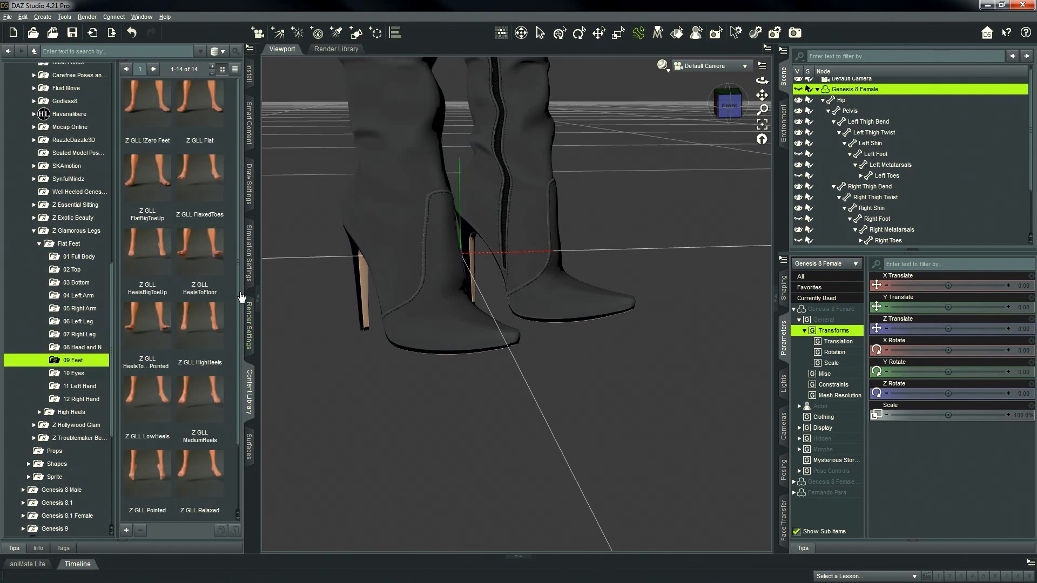
double_click(153, 130)
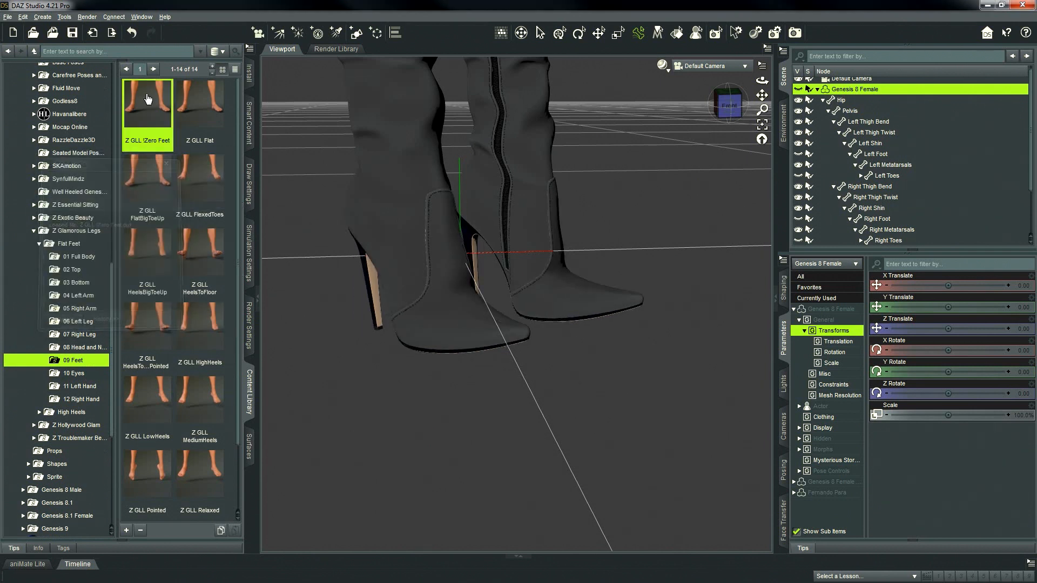
Rotate the Right Foot bone to a Bend of about 2.60 and a Twist of about -6.11.
left_click_drag(727, 107, 546, 221)
left_click(431, 259)
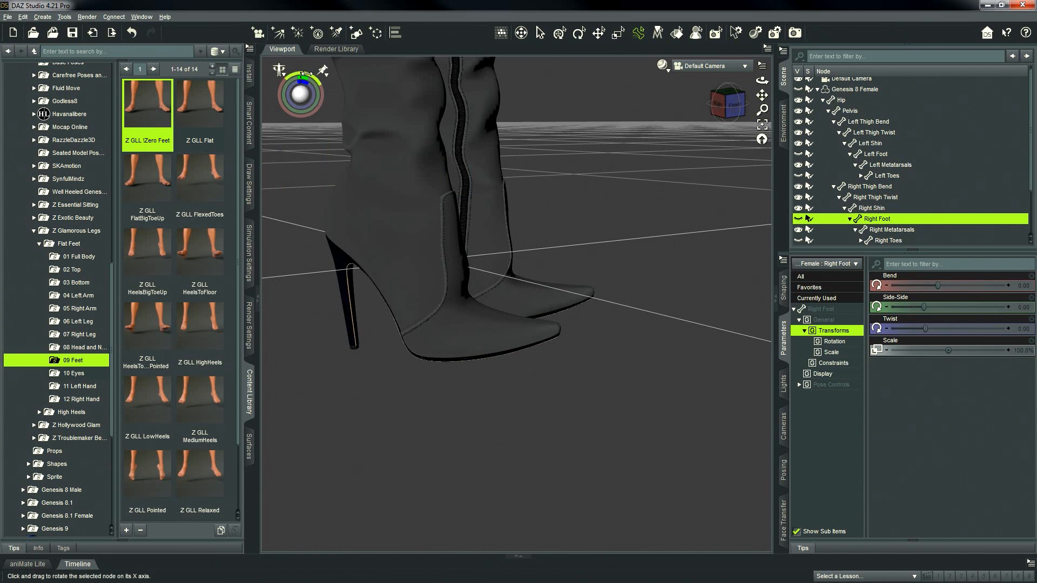
left_click_drag(302, 74, 303, 75)
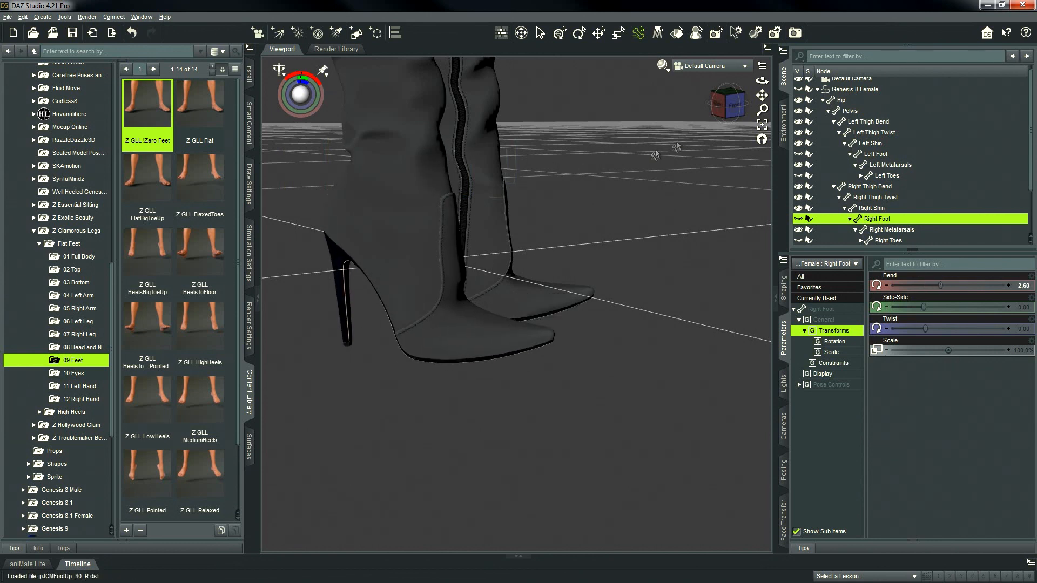
left_click_drag(730, 110, 643, 111)
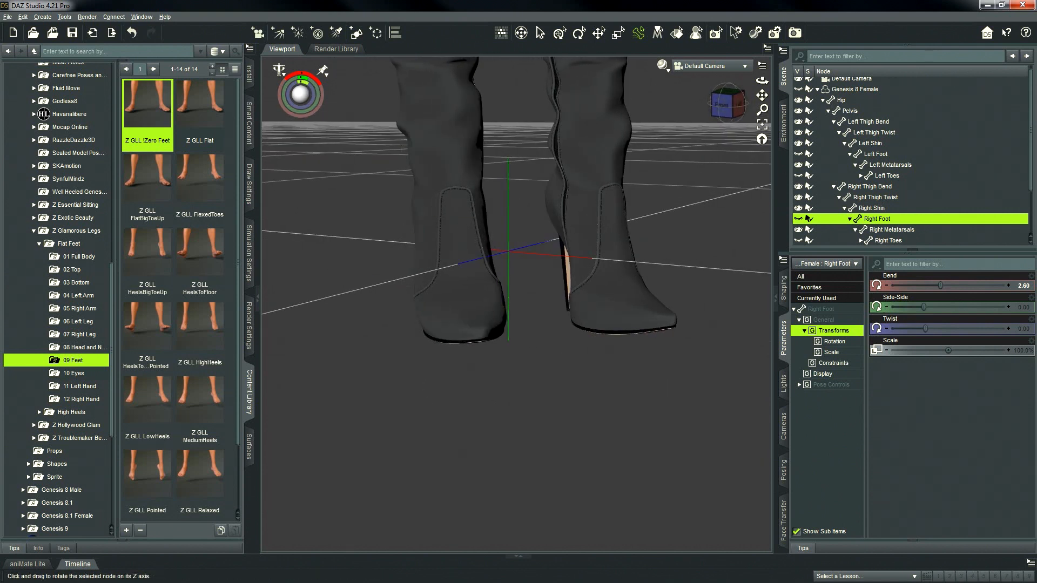
left_click_drag(301, 80, 297, 80)
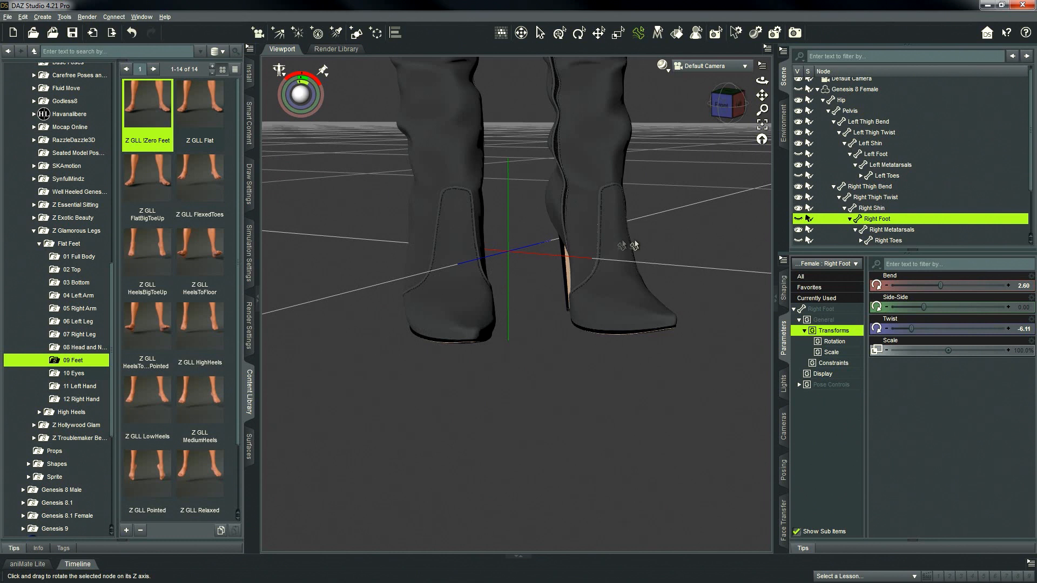
Select the Left Foot bone and rotate it to a Bend of about 3.97.
left_click(607, 227)
left_click(736, 107)
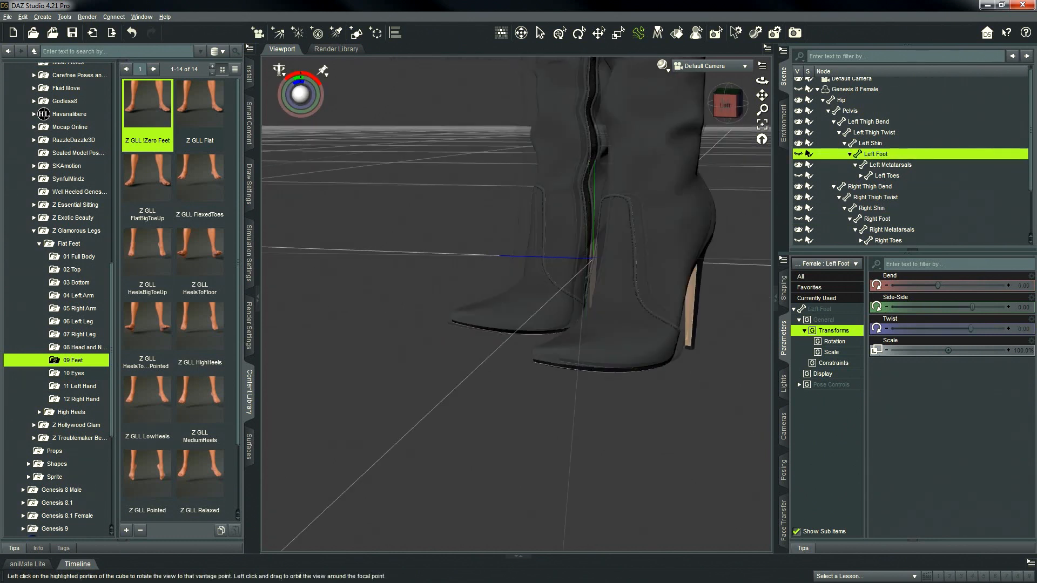
left_click_drag(736, 107, 714, 99)
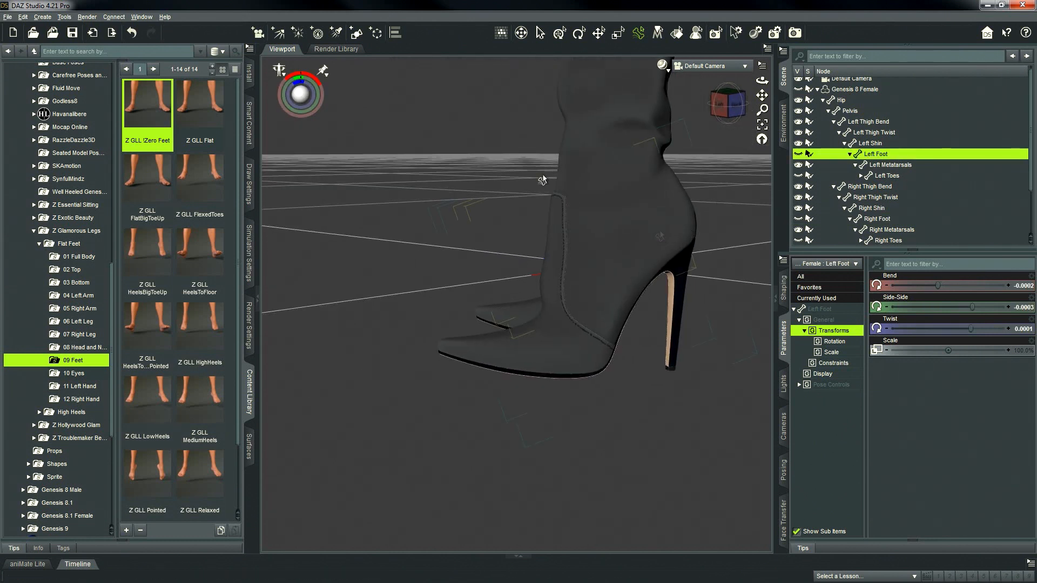
left_click_drag(320, 80, 319, 86)
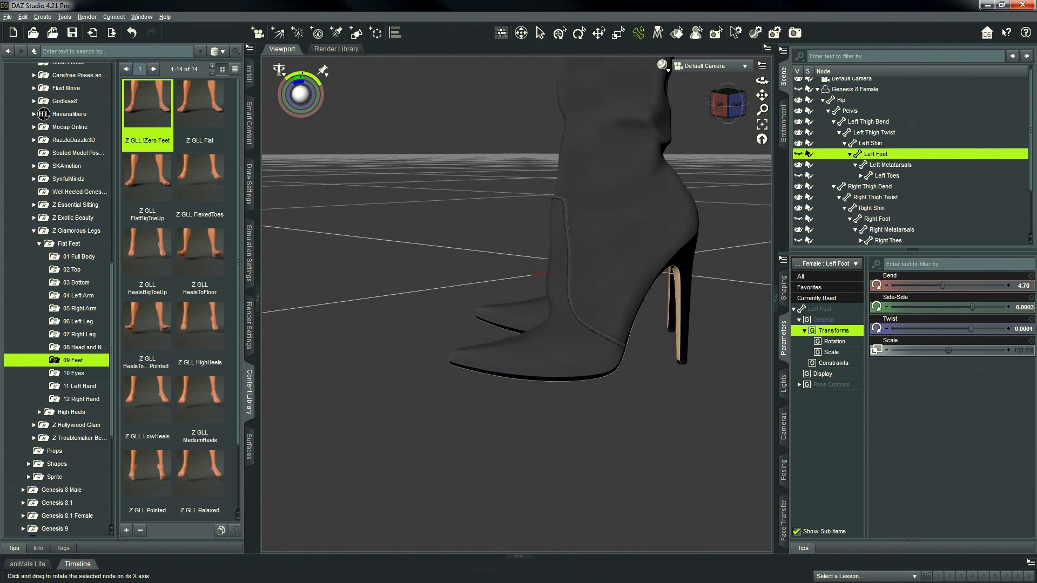
left_click(729, 106)
left_click_drag(724, 105, 766, 106)
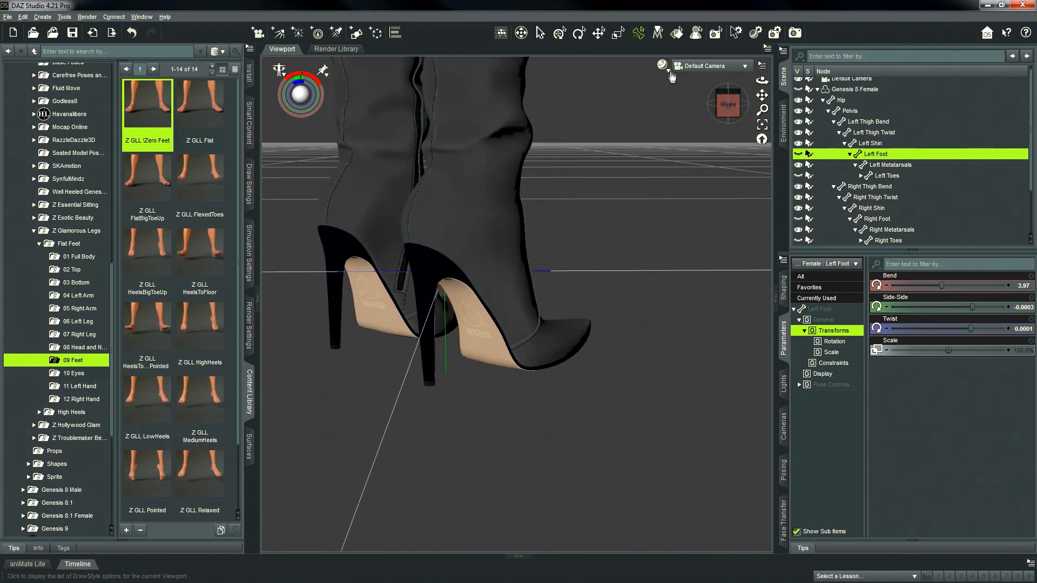
Switch the viewport to the Iray preview and examine the posed boots from several sides and close up.
left_click(669, 71)
left_click(664, 208)
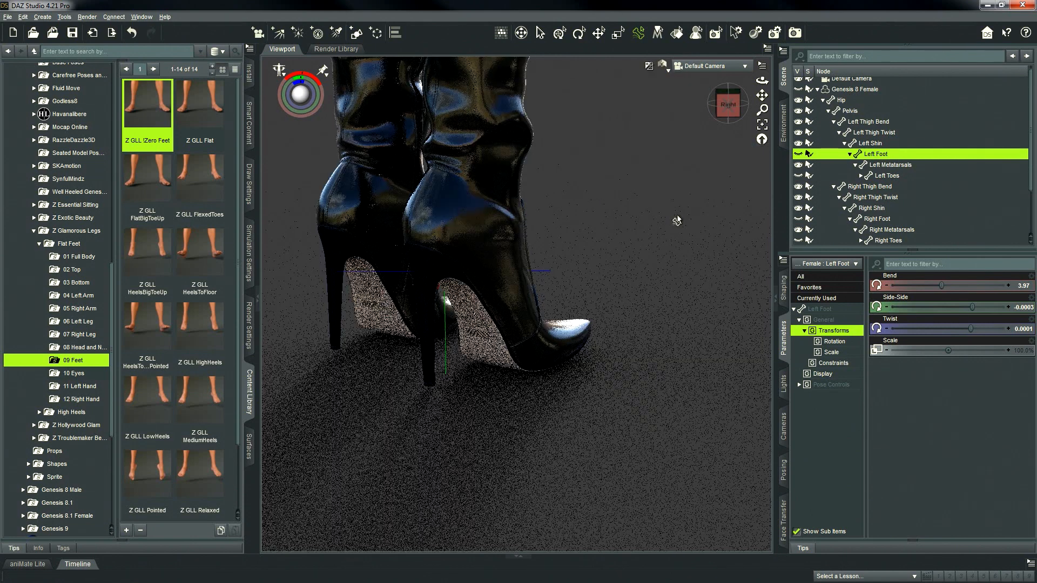
left_click(731, 112)
left_click_drag(730, 108, 687, 110)
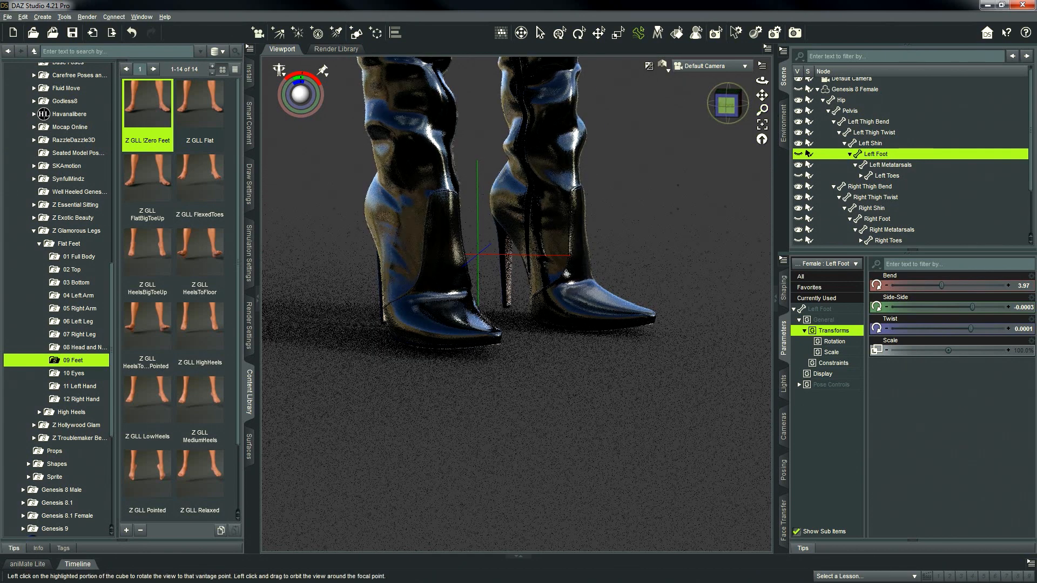
left_click(727, 105)
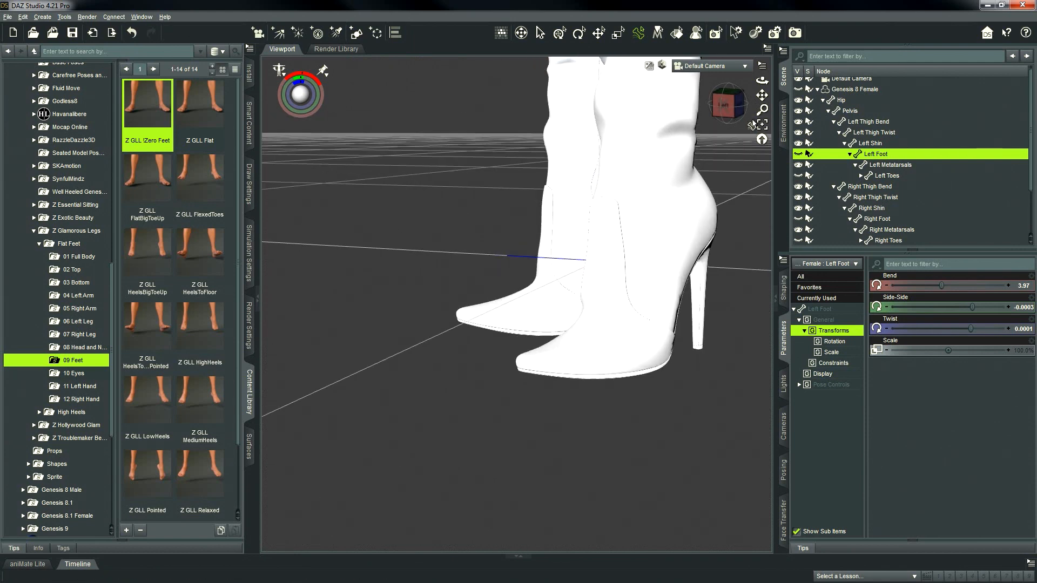
left_click_drag(762, 95, 718, 433)
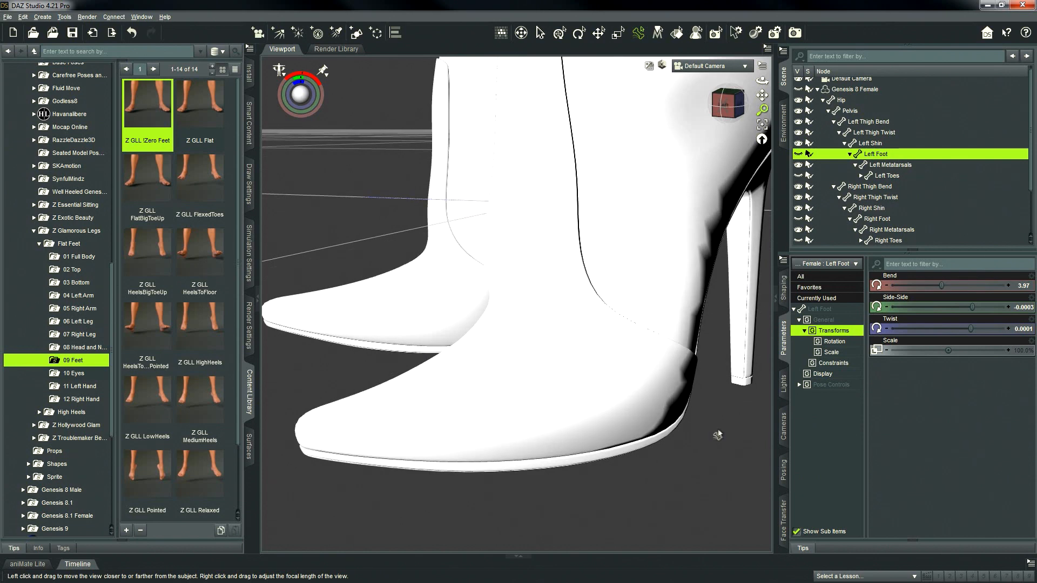